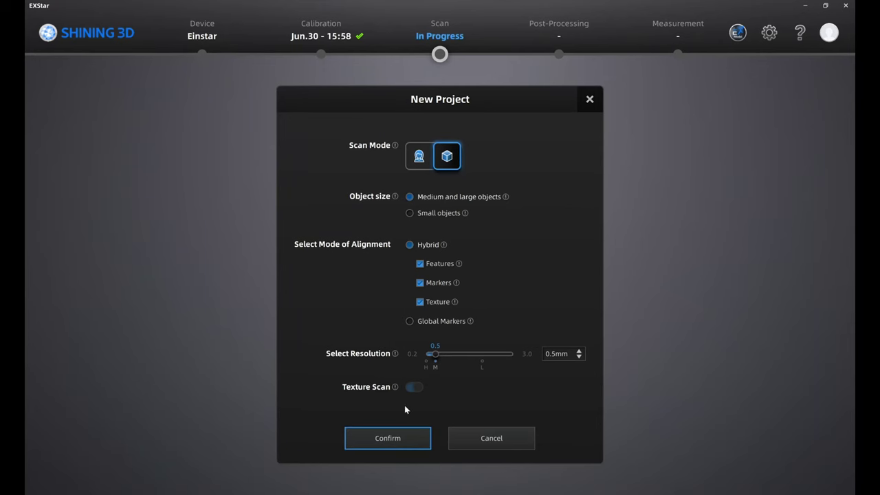
Create a project for medium and large objects with hybrid alignment and 0.5 mm resolution, and scan the upright multitool
click(406, 438)
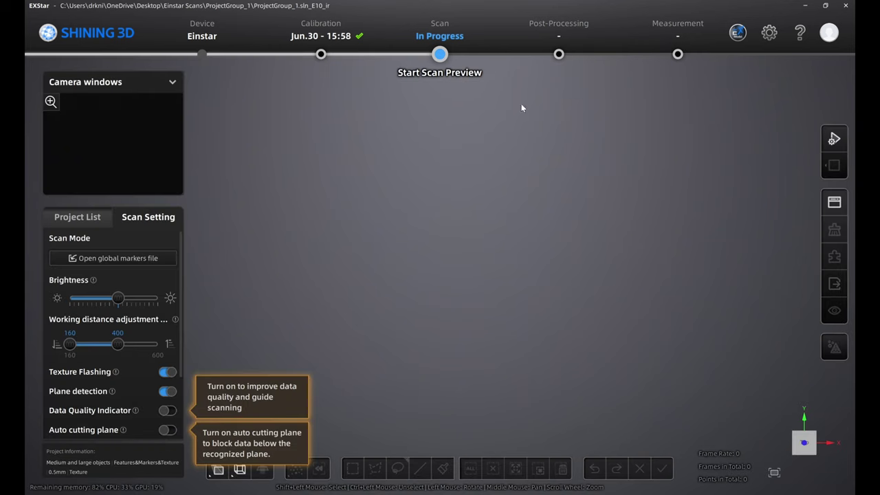
click(833, 139)
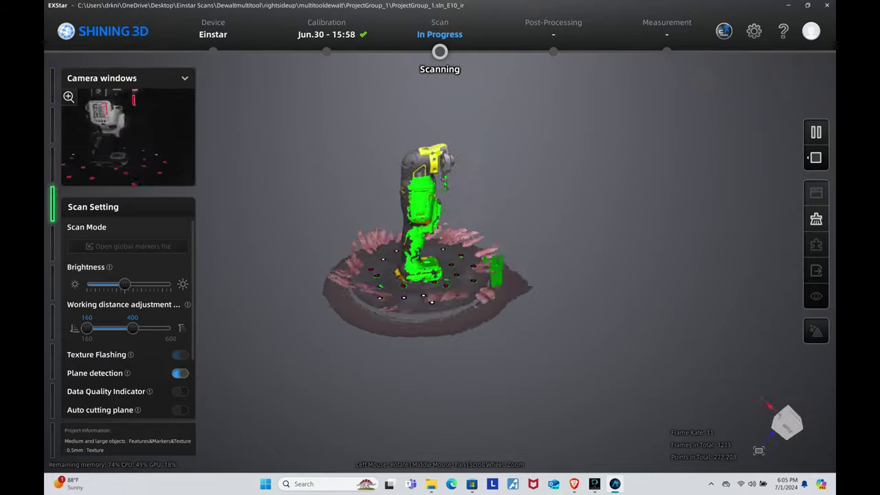
drag(413, 282, 499, 313)
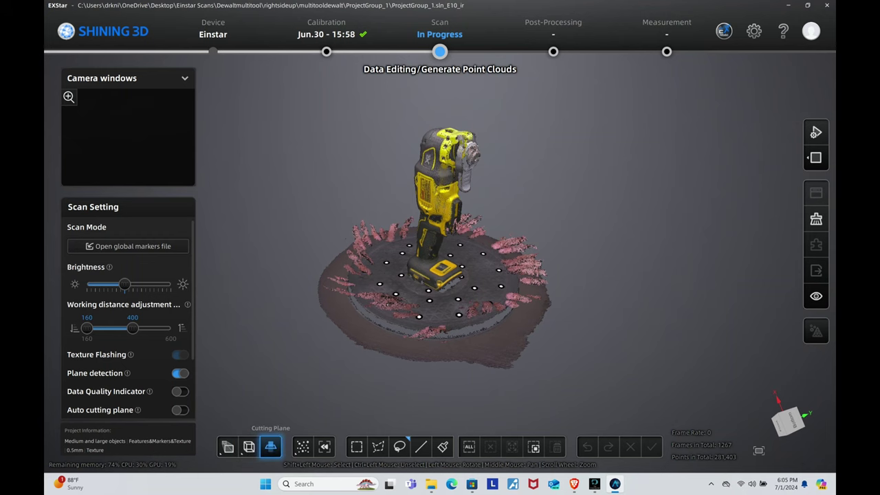
Create a cutting plane by fitting the turntable's point cloud and apply it with Delete selected point cloud enabled
click(270, 447)
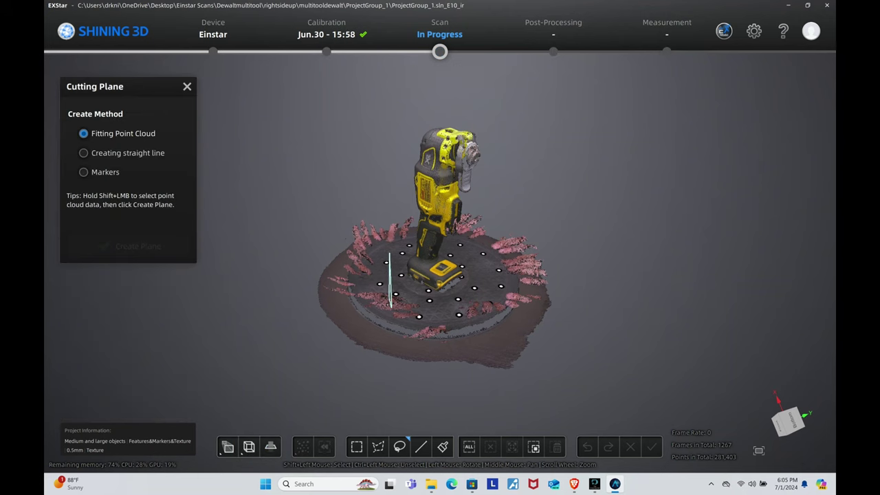
mouse_move(553, 308)
mouse_down()
mouse_move(457, 297)
mouse_move(425, 309)
mouse_move(537, 308)
mouse_up()
mouse_move(413, 220)
mouse_down()
mouse_move(461, 226)
mouse_move(474, 275)
mouse_move(454, 323)
mouse_move(475, 320)
mouse_up()
shift+drag(343, 229, 412, 229)
shift+drag(459, 211, 454, 179)
drag(474, 316, 474, 227)
click(129, 246)
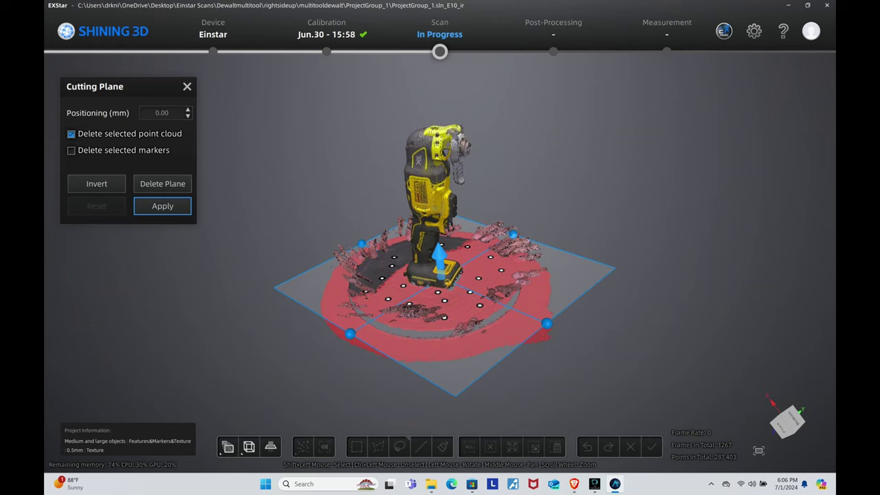
drag(385, 295, 440, 289)
click(162, 206)
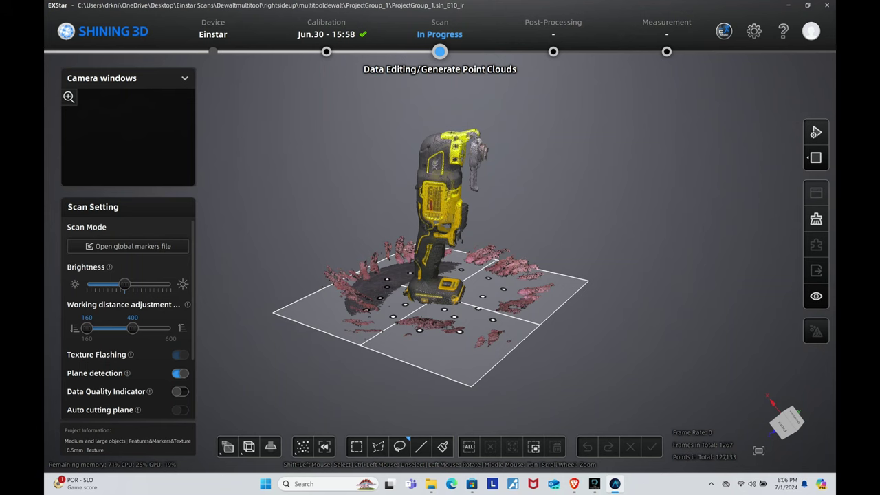
Select the leftover turntable and surrounding points, exclude the multitool from the selection, and delete the selected data
drag(440, 234, 489, 322)
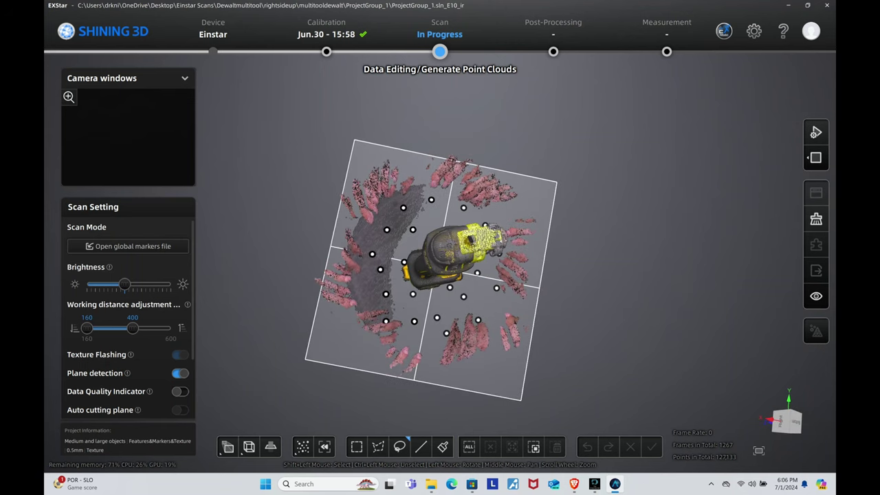
shift+drag(442, 210, 442, 209)
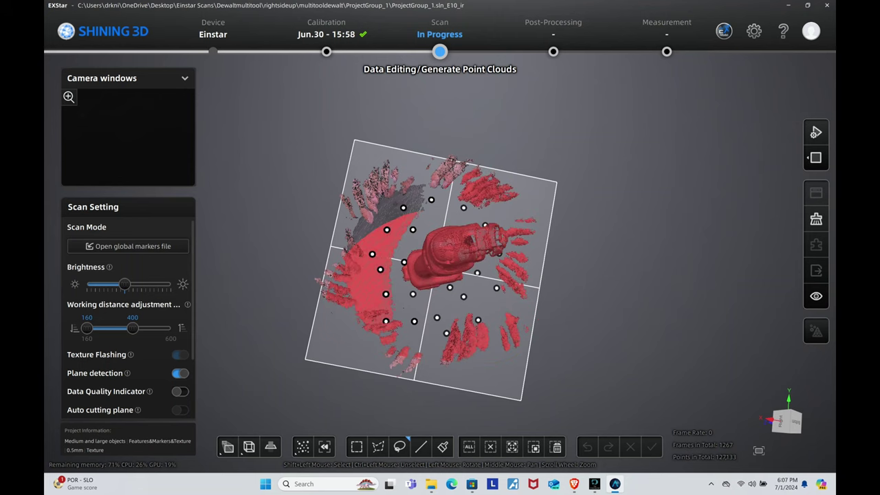
scroll(442, 210, up, 1)
mouse_move(419, 283)
ctrl+mouse_down()
mouse_move(526, 205)
mouse_move(459, 214)
ctrl+mouse_up()
mouse_move(403, 261)
ctrl+mouse_down()
mouse_move(421, 302)
mouse_move(425, 275)
mouse_move(382, 224)
mouse_move(386, 215)
mouse_move(448, 260)
mouse_move(405, 300)
mouse_move(439, 264)
mouse_move(431, 289)
mouse_move(445, 284)
ctrl+mouse_up()
shift+drag(565, 163, 529, 211)
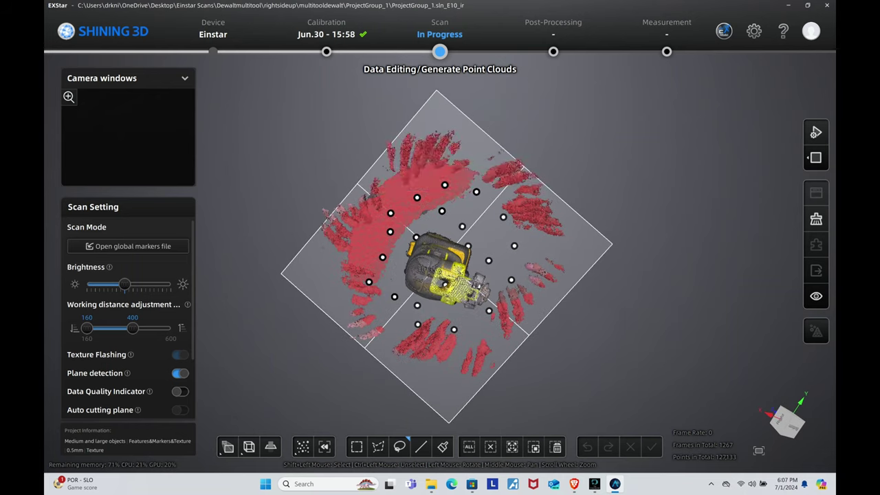
key(Delete)
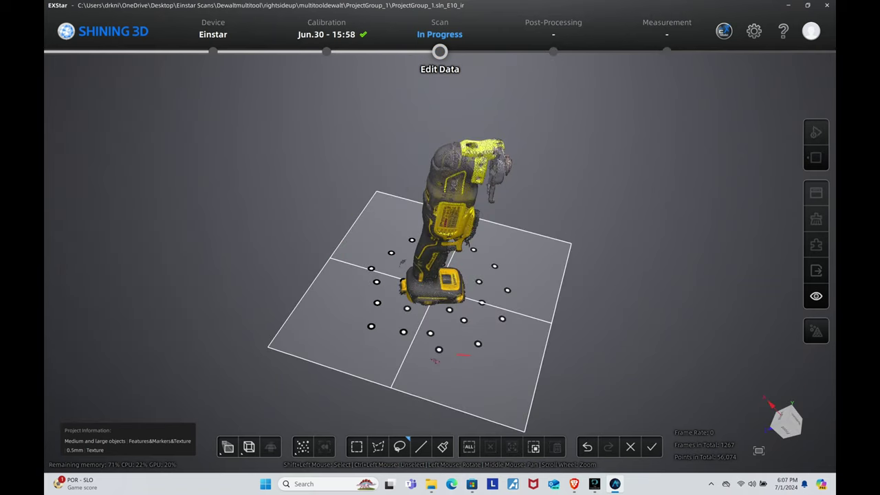
Select and delete the remaining small stray fragments around the multitool's base
click(557, 447)
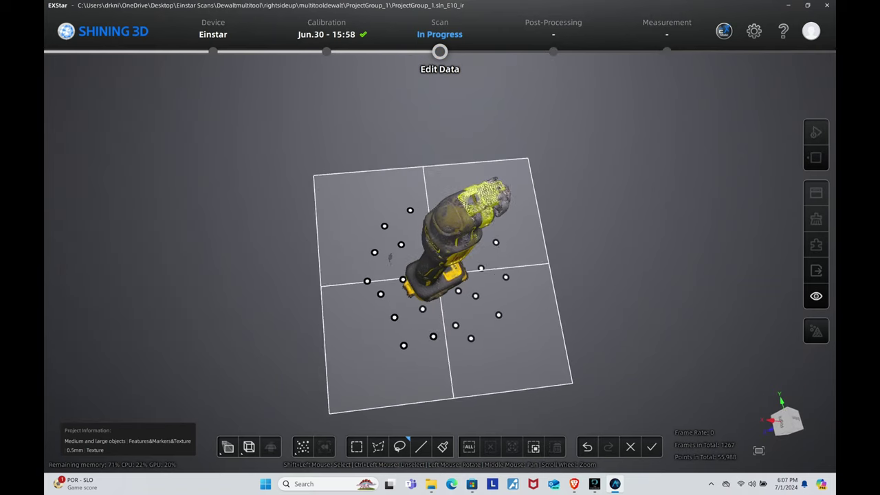
drag(440, 275, 442, 275)
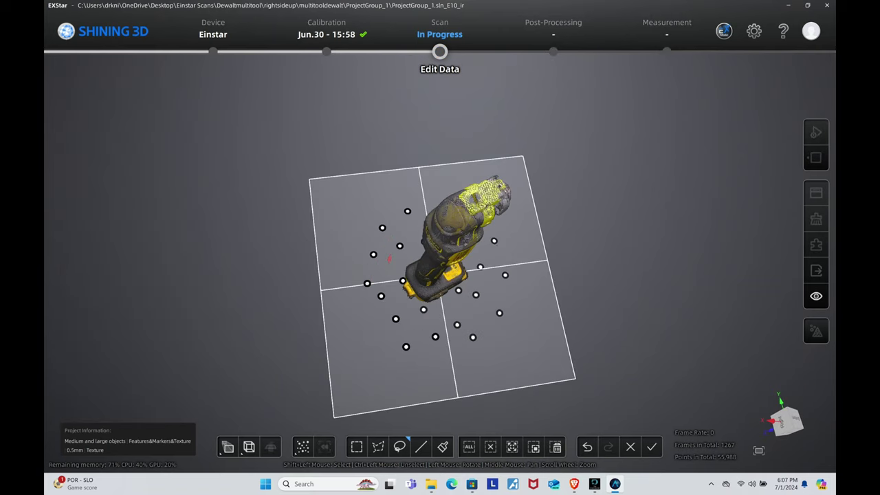
click(556, 447)
drag(459, 275, 447, 234)
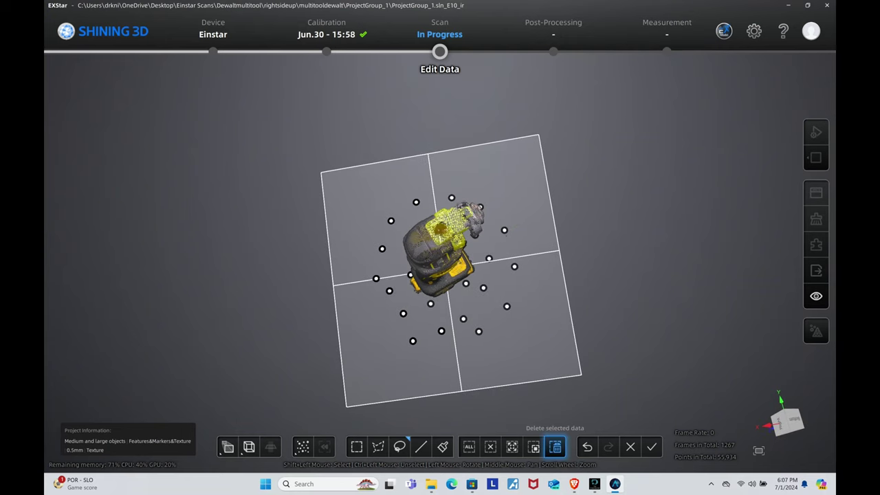
Apply the data edits and generate the point cloud of the cleaned upright scan
click(652, 446)
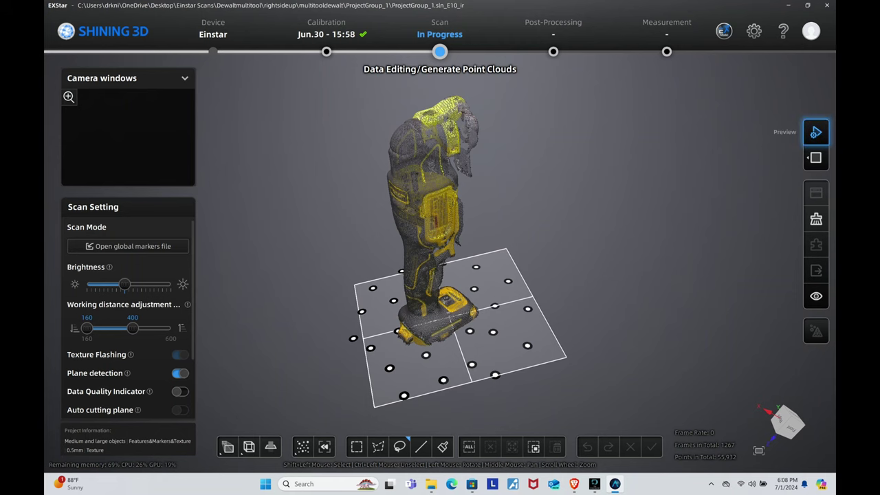
click(816, 132)
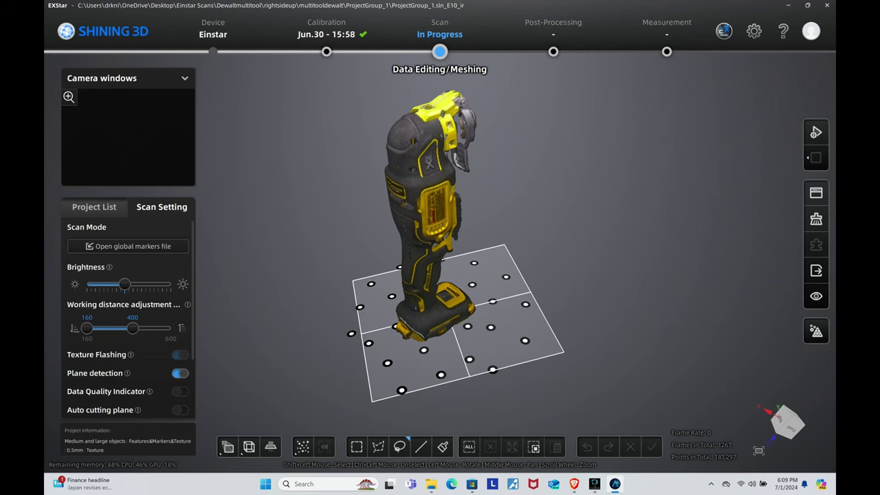
mouse_move(509, 275)
mouse_down()
mouse_move(468, 272)
mouse_move(430, 241)
mouse_move(358, 246)
mouse_up()
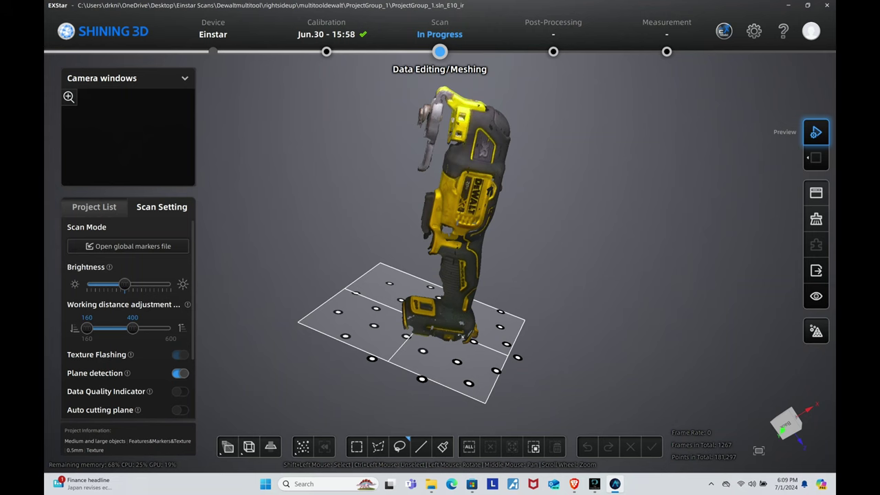
Add a second project for medium and large objects with hybrid feature, marker and texture alignment, and start scanning
click(94, 207)
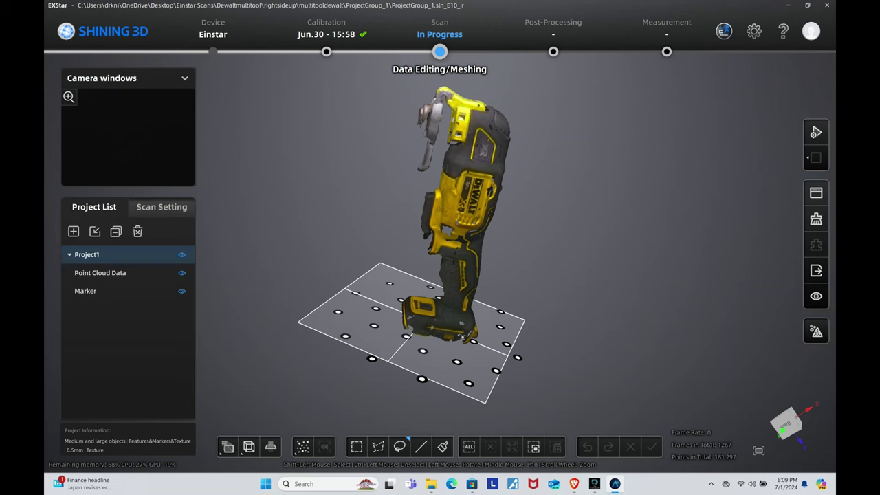
click(73, 231)
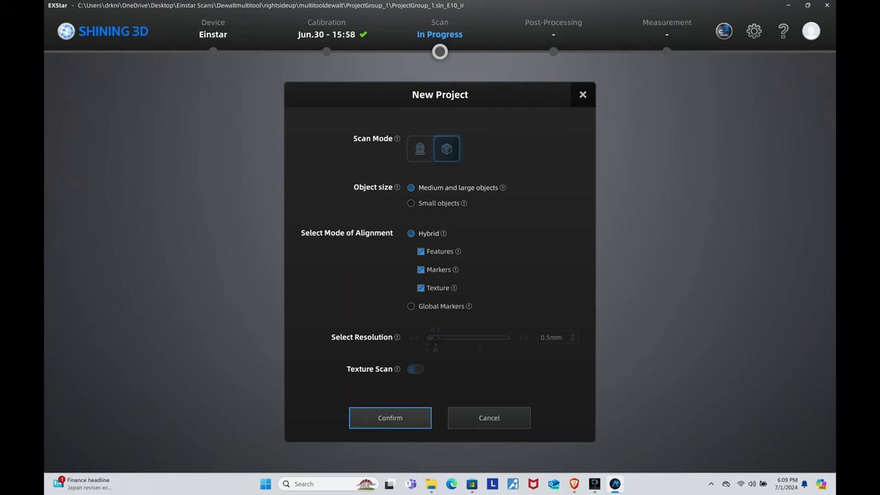
click(390, 417)
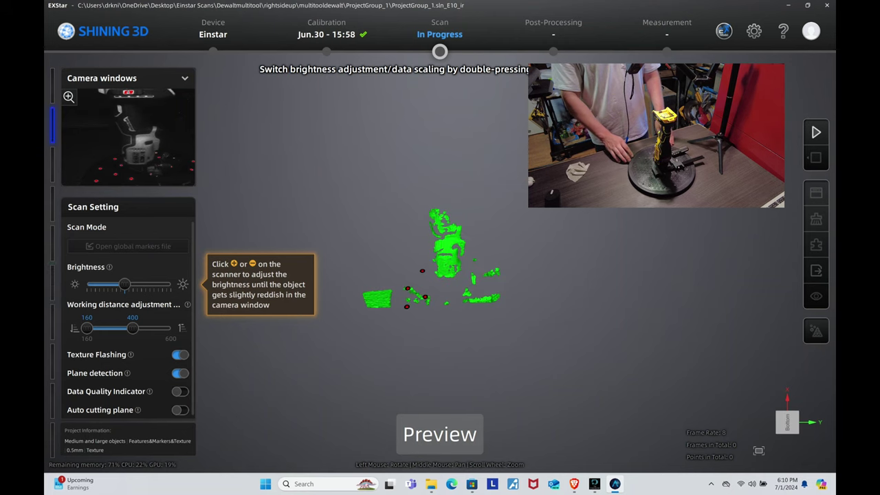
click(816, 132)
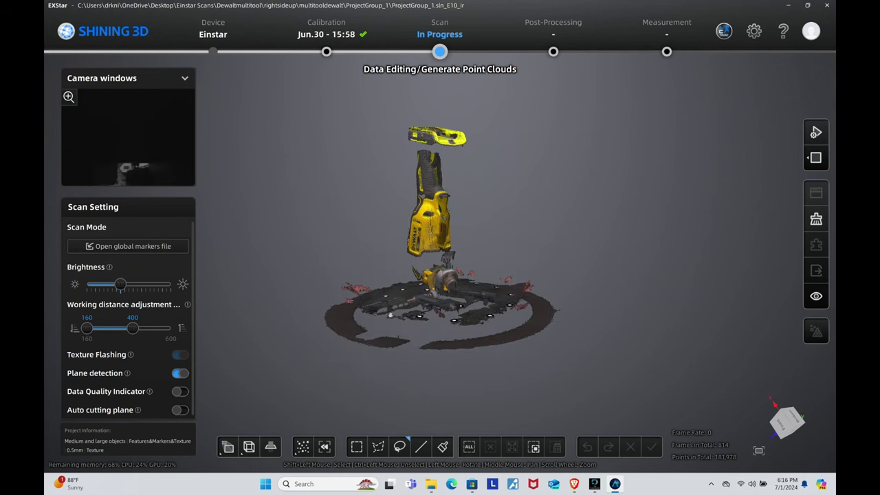
Fit a cutting plane to the turntable data, raise it to about 77.5 mm and apply it to delete the points below
drag(440, 309, 440, 227)
mouse_move(418, 301)
ctrl+mouse_down()
mouse_move(472, 83)
mouse_move(440, 296)
ctrl+mouse_up()
mouse_move(440, 296)
mouse_down()
mouse_move(453, 254)
mouse_move(447, 296)
mouse_move(584, 296)
mouse_up()
mouse_move(363, 358)
shift+mouse_down()
mouse_move(619, 363)
mouse_move(660, 330)
shift+mouse_up()
drag(440, 309, 481, 281)
click(129, 246)
drag(440, 310, 447, 234)
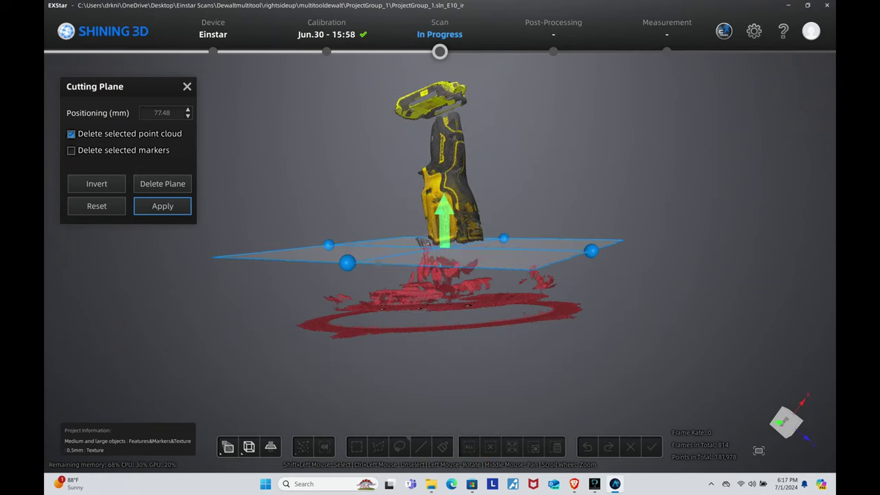
key(Return)
Generate the point cloud of the trimmed upside-down scan
click(817, 132)
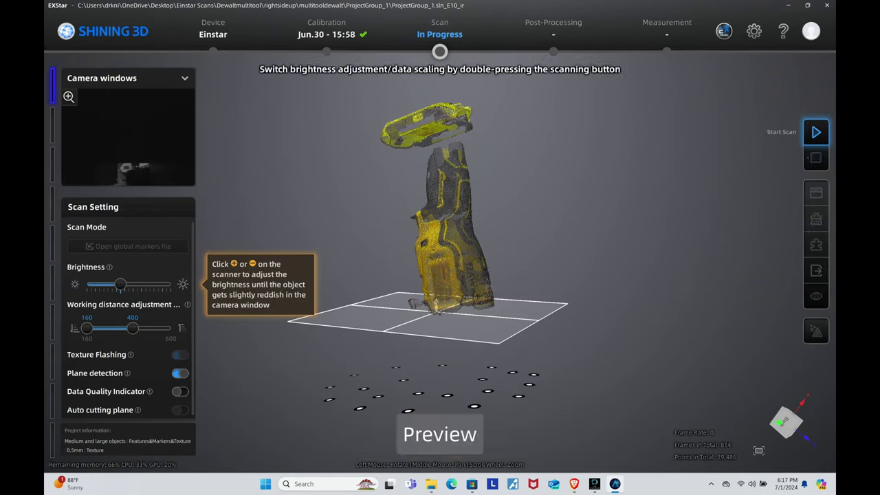
click(816, 132)
click(816, 132)
drag(440, 275, 460, 308)
click(94, 207)
click(161, 207)
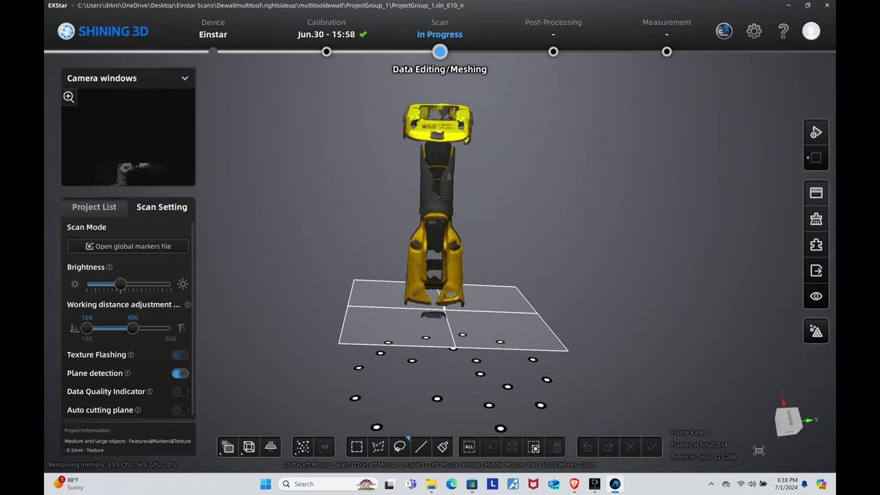
Set up feature alignment with Project2 as the fixed model and Project1 as the floated model
click(94, 207)
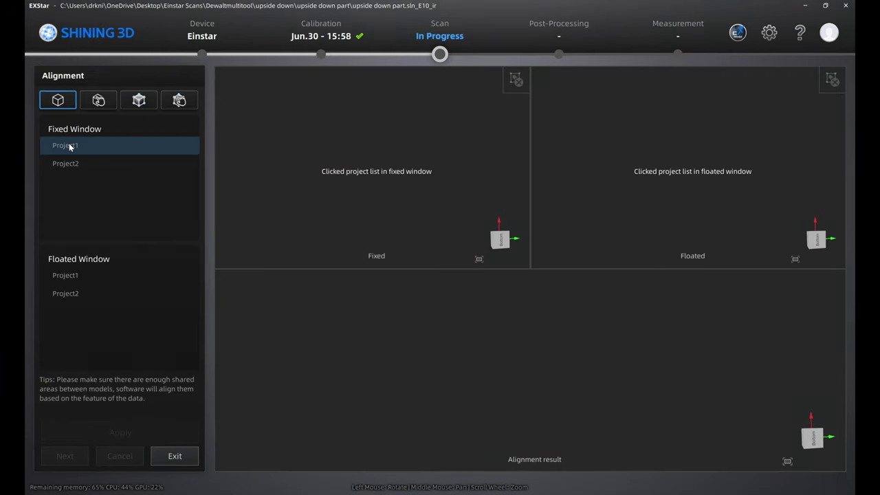
click(69, 146)
click(77, 165)
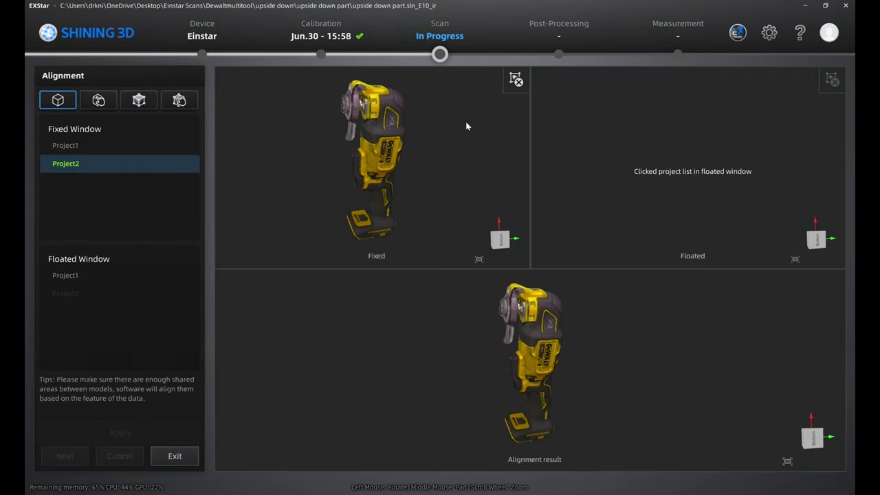
click(85, 276)
drag(699, 140, 541, 177)
drag(772, 204, 675, 137)
mouse_move(397, 155)
mouse_down()
mouse_move(390, 138)
mouse_move(393, 148)
mouse_up()
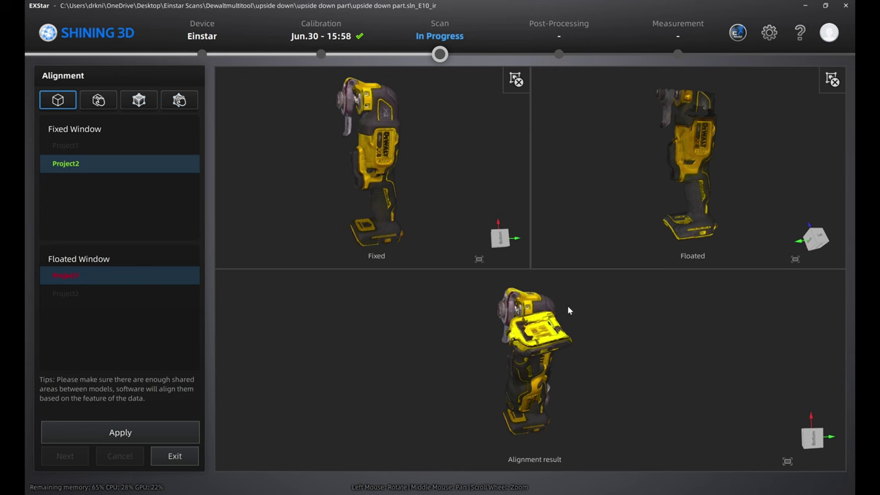
Apply the feature alignment to the two scans and exit the alignment tool
click(135, 436)
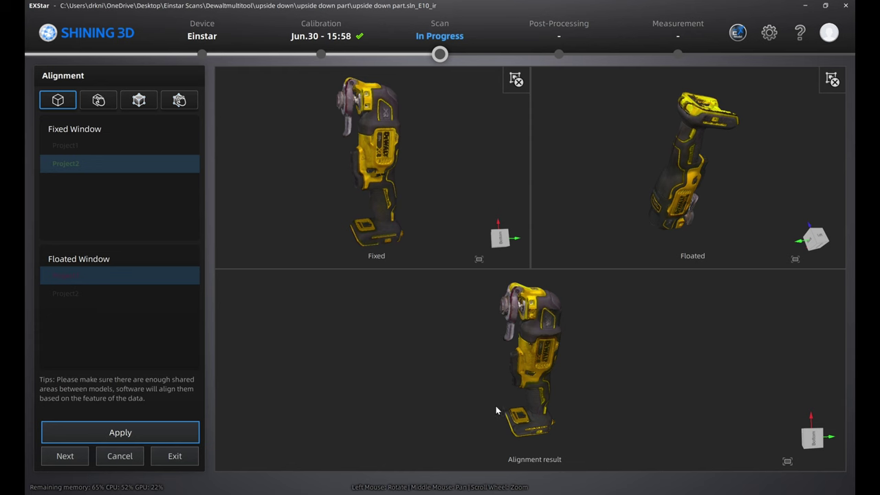
drag(496, 410, 379, 295)
click(168, 459)
mouse_move(504, 284)
mouse_down()
mouse_move(241, 283)
mouse_move(530, 291)
mouse_move(405, 324)
mouse_move(504, 142)
mouse_move(509, 275)
mouse_up()
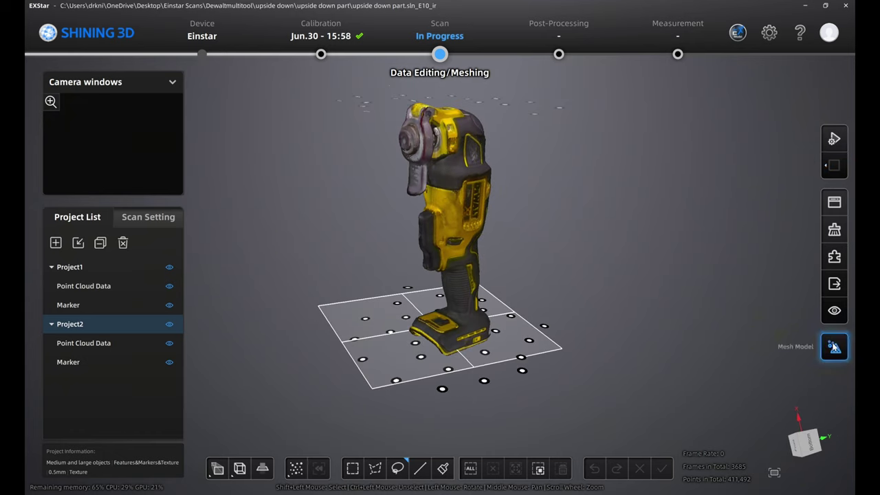
Send the aligned scans to Mesh Model post-processing and display the model from the front
click(834, 202)
drag(262, 229, 552, 297)
click(802, 442)
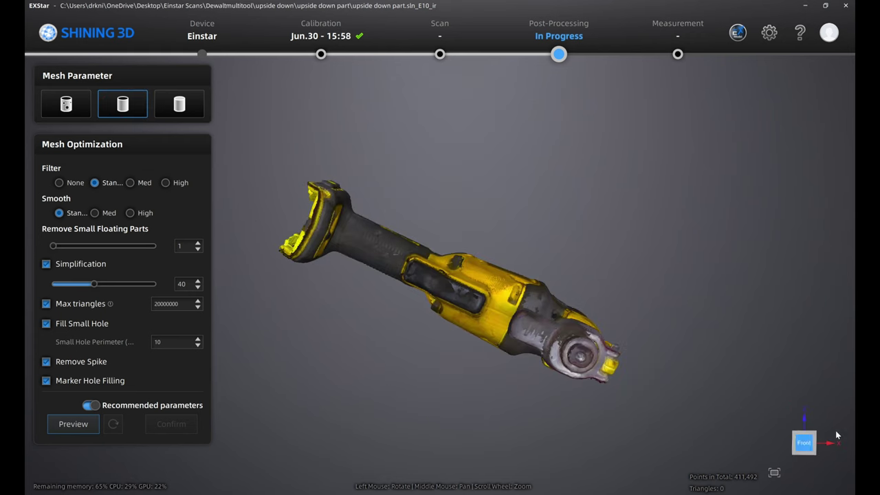
Turn off recommended parameters, set Remove Small Floating Parts to 11 and preview the mesh optimization
click(73, 247)
drag(385, 288, 467, 165)
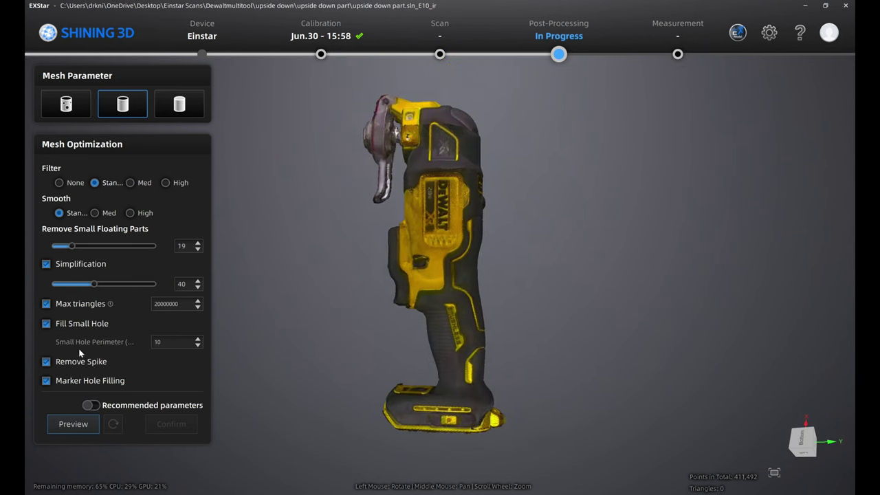
click(90, 405)
click(63, 247)
click(73, 424)
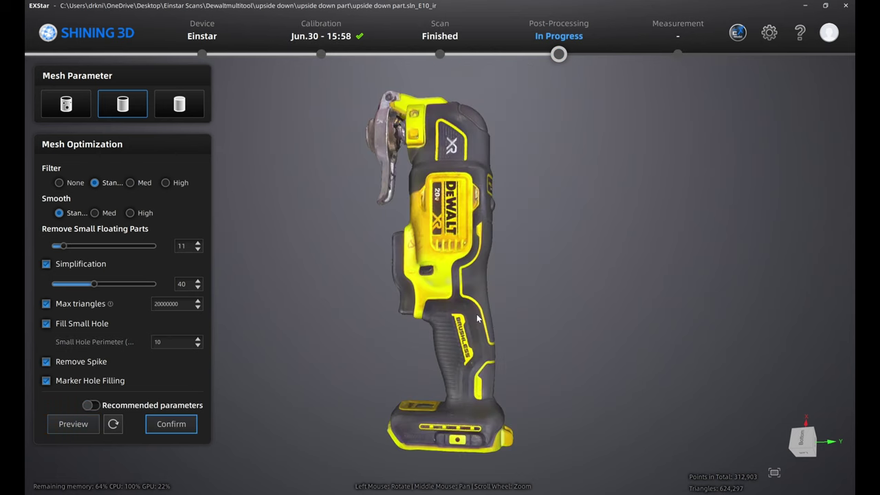
Confirm the previewed mesh optimization and acknowledge the texture remapping note
drag(478, 318, 335, 295)
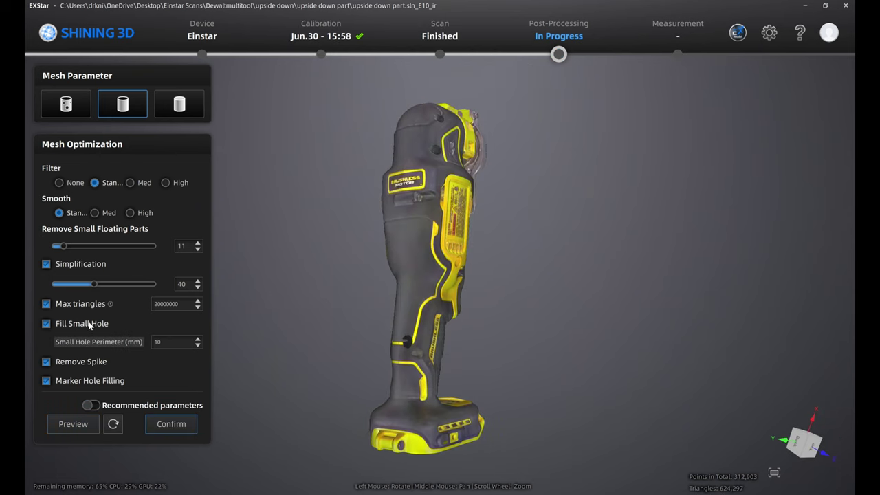
click(168, 424)
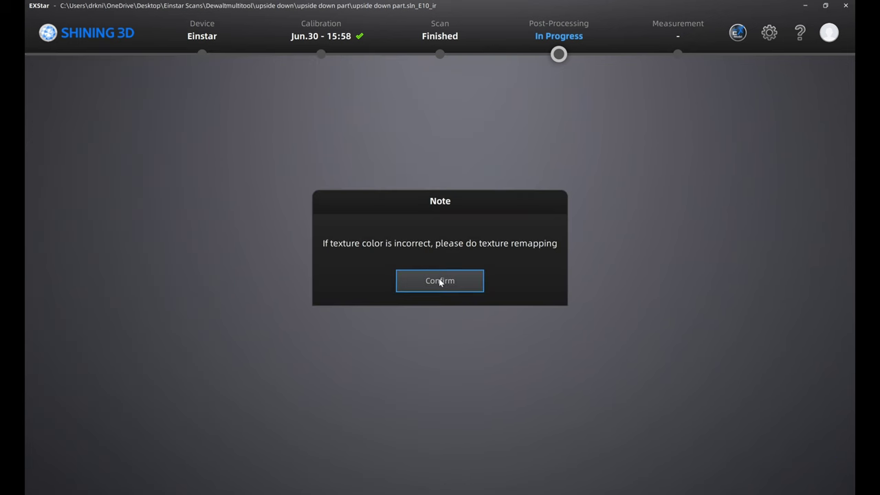
click(441, 275)
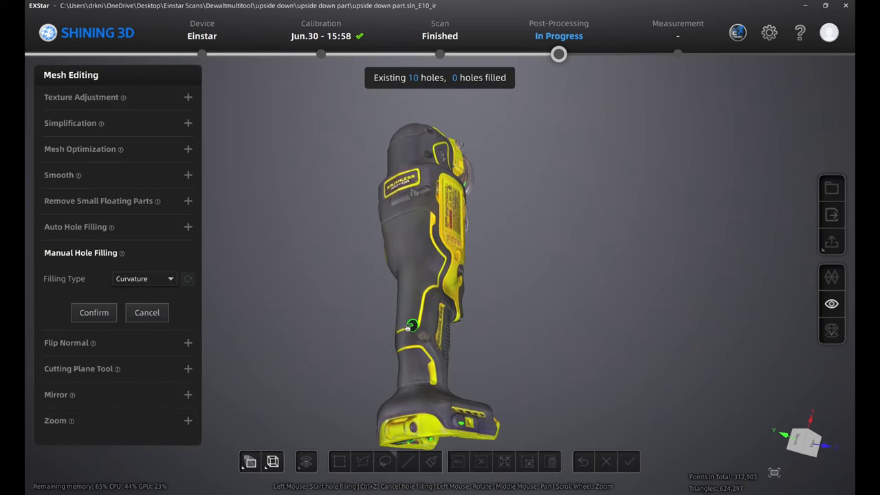
Fill the hole on the handle and the small one on the side of the battery base with Curvature filling
click(411, 328)
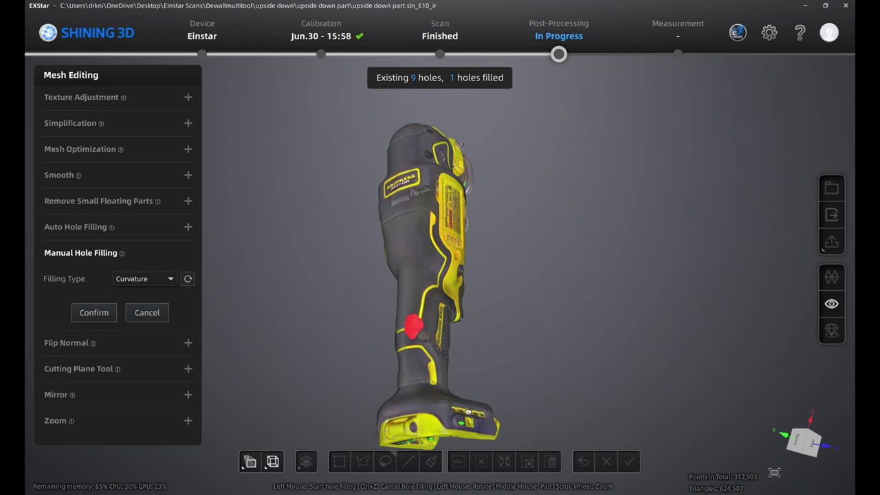
drag(490, 449, 424, 398)
scroll(426, 375, up, 4)
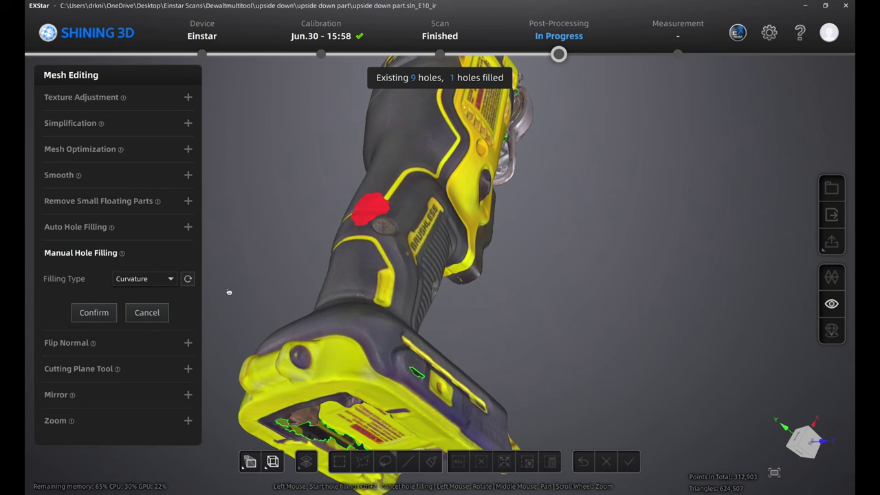
mouse_move(556, 230)
mouse_down()
mouse_move(515, 94)
mouse_move(282, 385)
mouse_up()
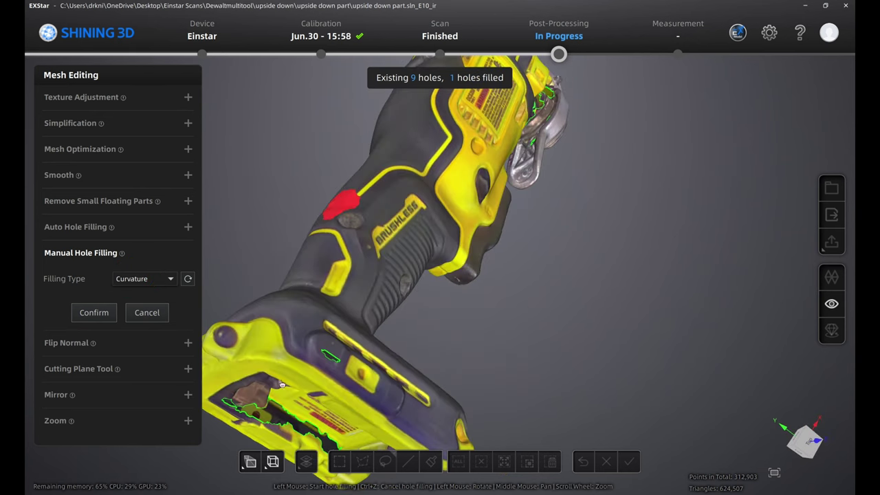
click(329, 356)
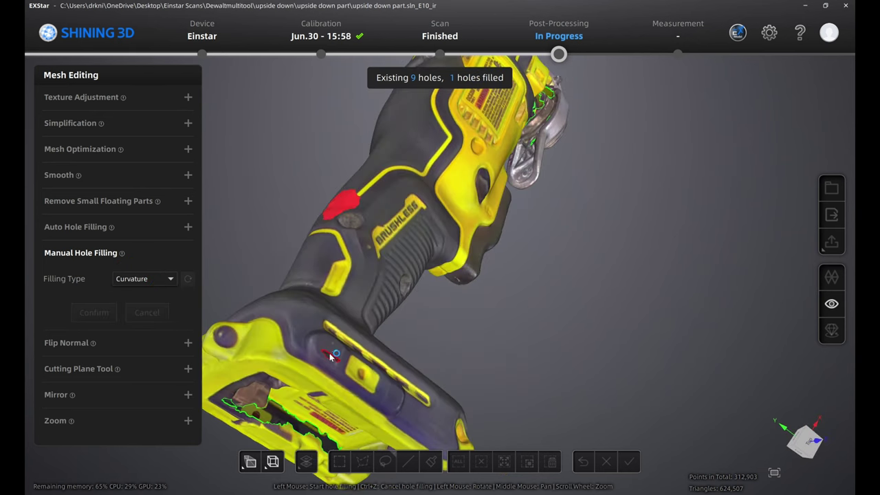
Fill the remaining highlighted holes around the multitool's head and battery base with Curvature filling
drag(372, 274, 446, 145)
click(445, 145)
middle_drag(445, 145, 441, 119)
click(414, 158)
click(598, 225)
drag(468, 151, 504, 262)
scroll(495, 112, up, 5)
click(809, 330)
middle_drag(810, 330, 731, 303)
click(751, 368)
drag(751, 368, 721, 249)
scroll(721, 250, down, 5)
drag(469, 271, 540, 165)
click(375, 262)
click(479, 201)
drag(539, 426, 632, 234)
scroll(550, 255, down, 4)
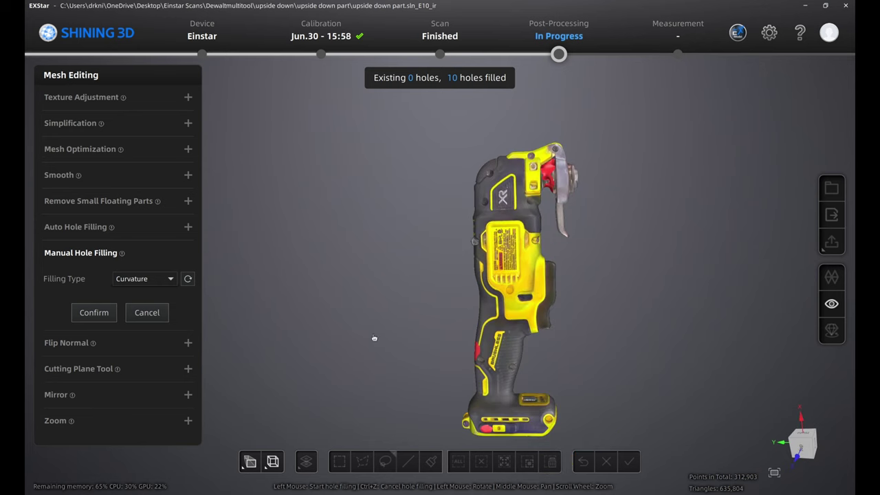
Confirm the manual hole filling and remap the texture with texture layout optimization enabled
click(94, 312)
click(820, 289)
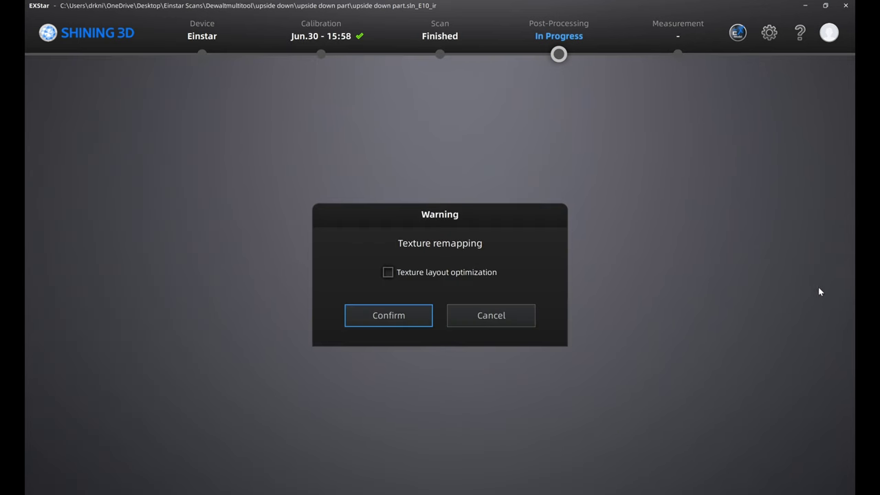
click(423, 274)
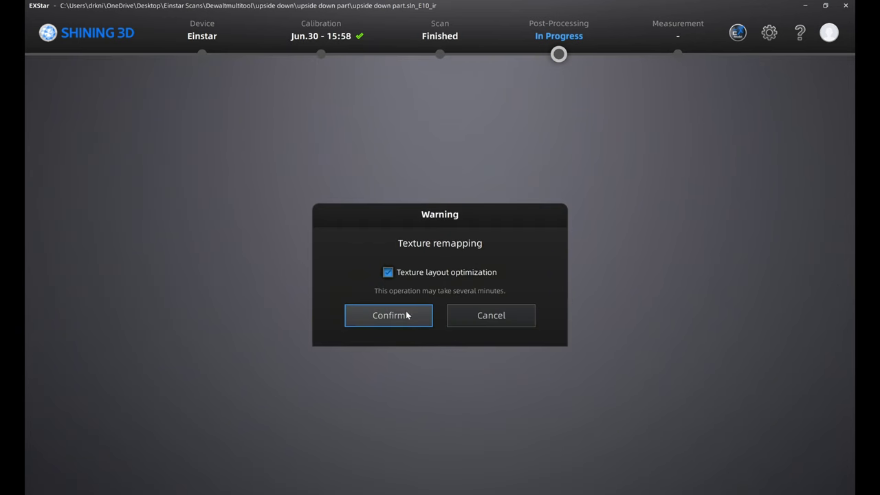
click(407, 316)
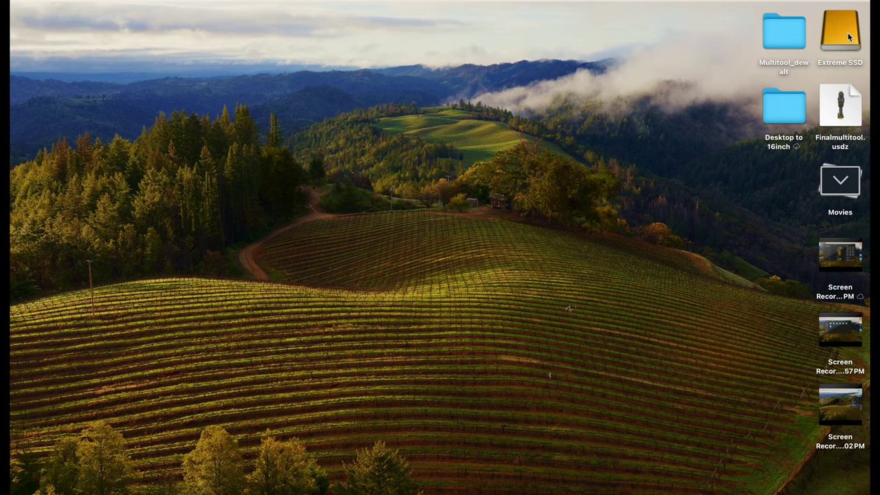
Switch to the Mac and launch Blender
click(88, 488)
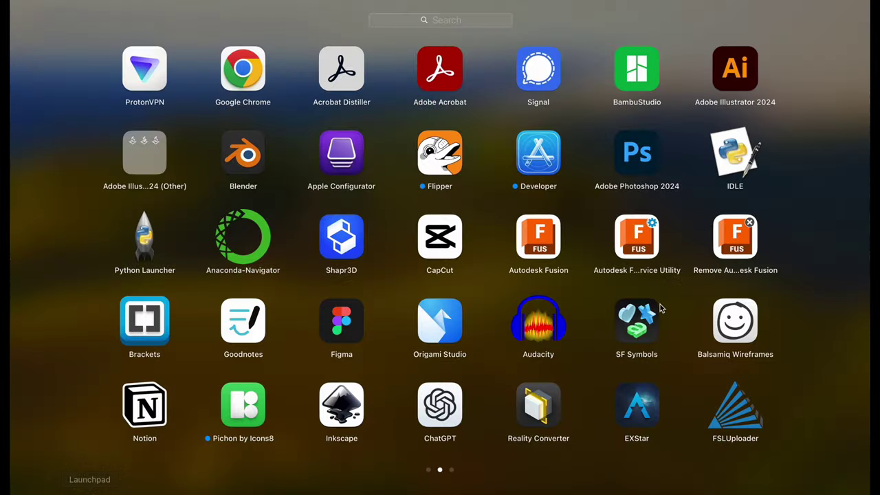
scroll(662, 308, right, 3)
scroll(340, 248, left, 3)
click(88, 490)
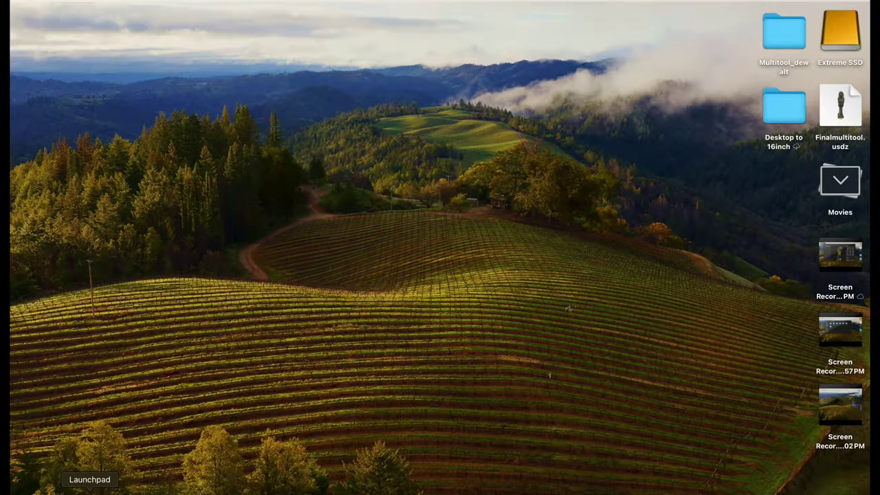
click(88, 489)
click(251, 169)
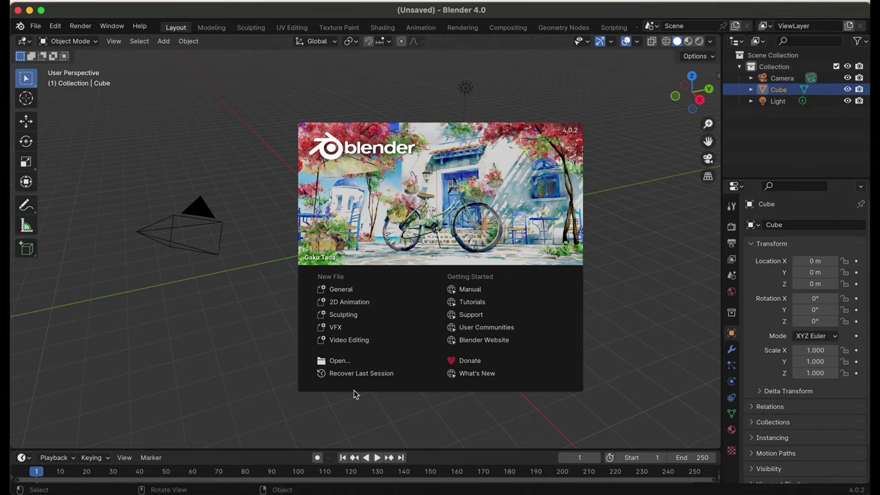
Import Finalmultitool.obj as a Wavefront OBJ from Shining 3D scans/Multitool_dewalt on the Extreme SSD
click(35, 25)
mouse_move(66, 179)
mouse_move(108, 186)
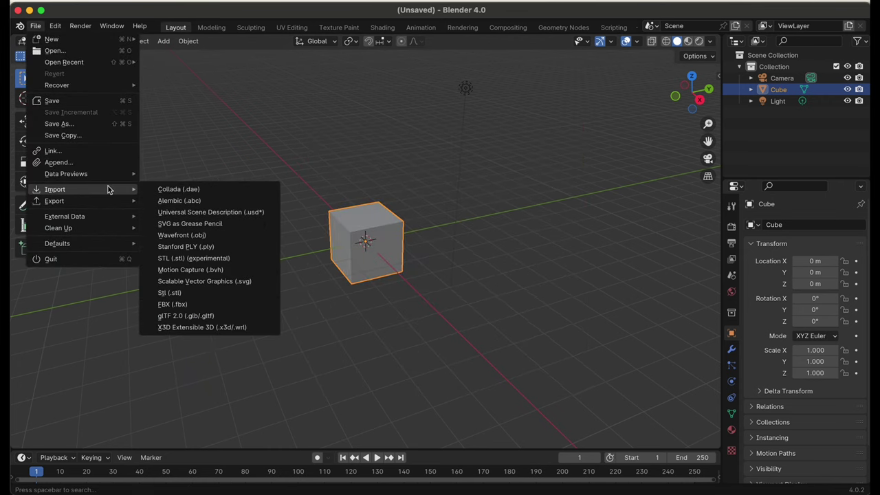
click(204, 239)
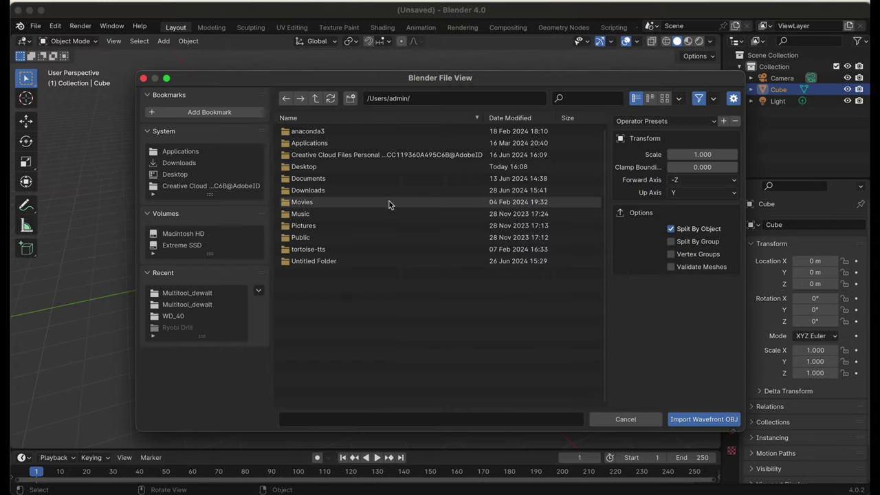
click(197, 246)
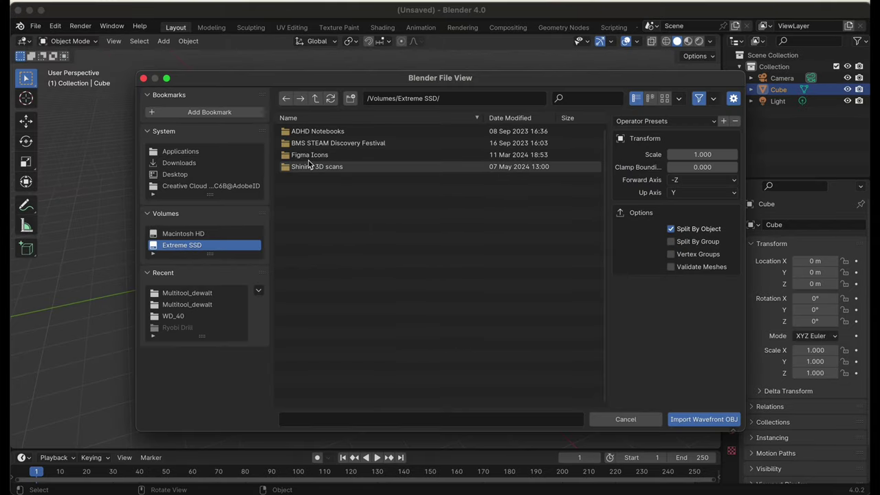
double_click(309, 167)
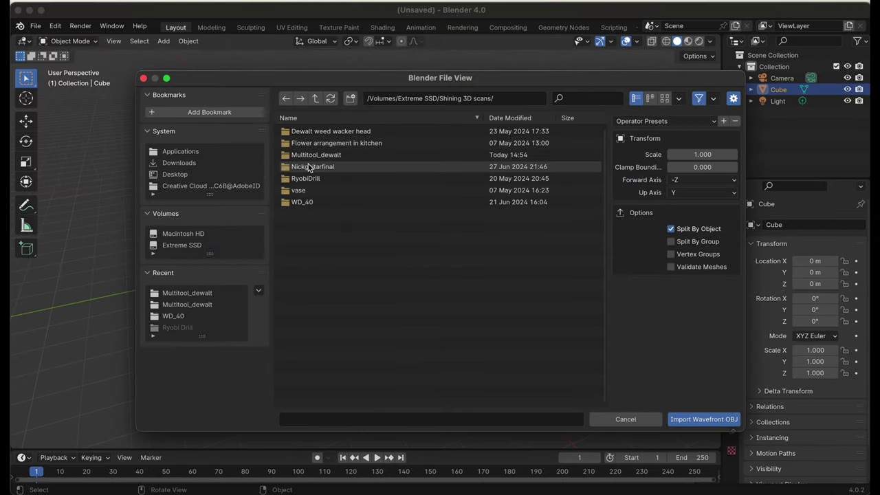
click(324, 155)
double_click(324, 155)
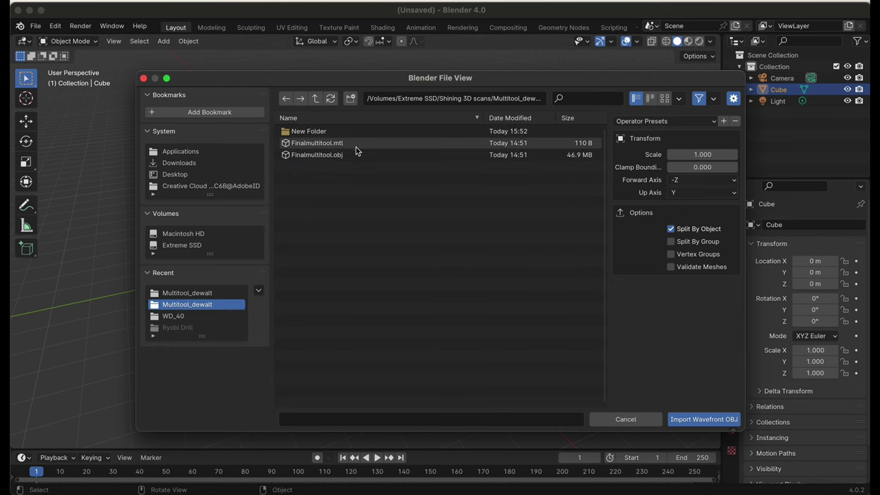
click(346, 154)
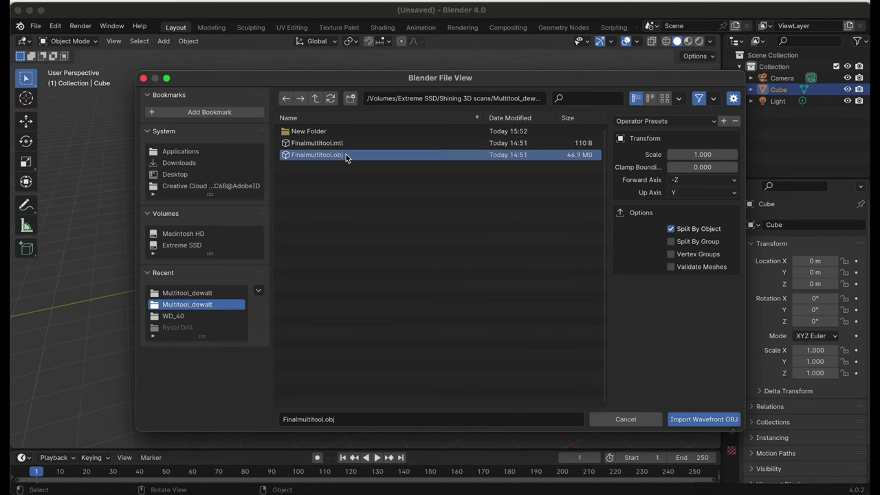
click(701, 416)
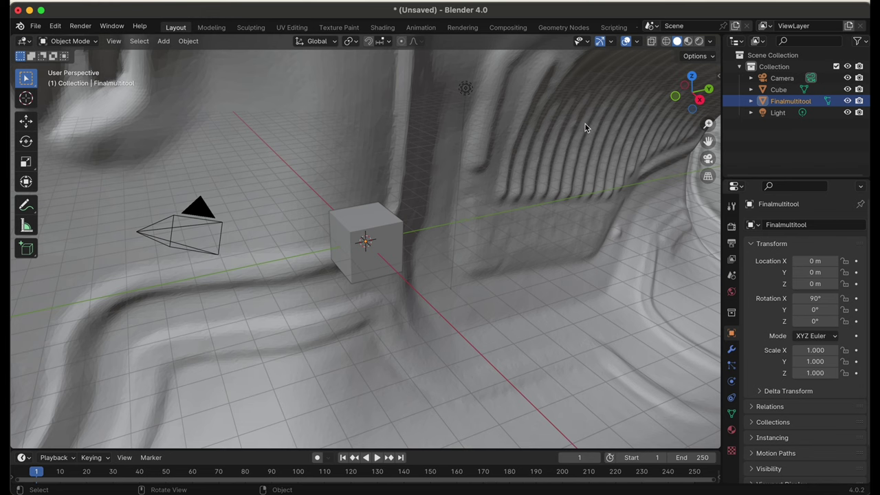
Scale the imported multitool down to about 0.021 on all axes and delete the default cube
key(s)
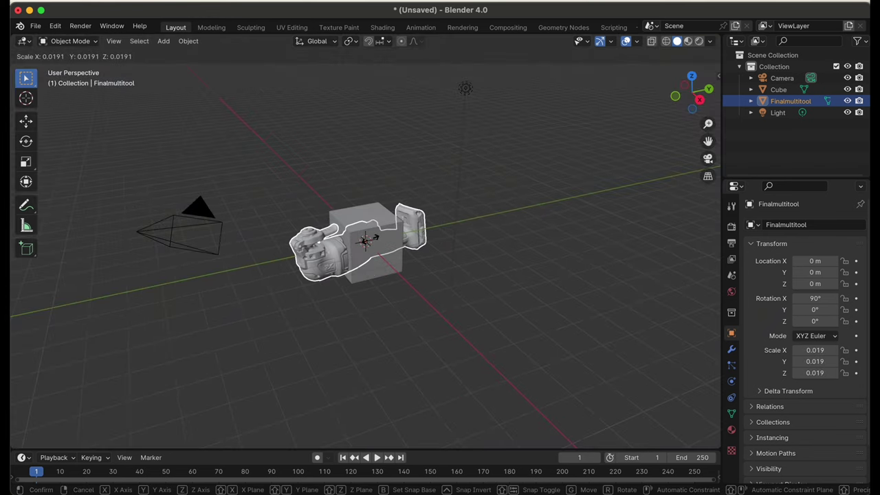
click(385, 230)
click(384, 213)
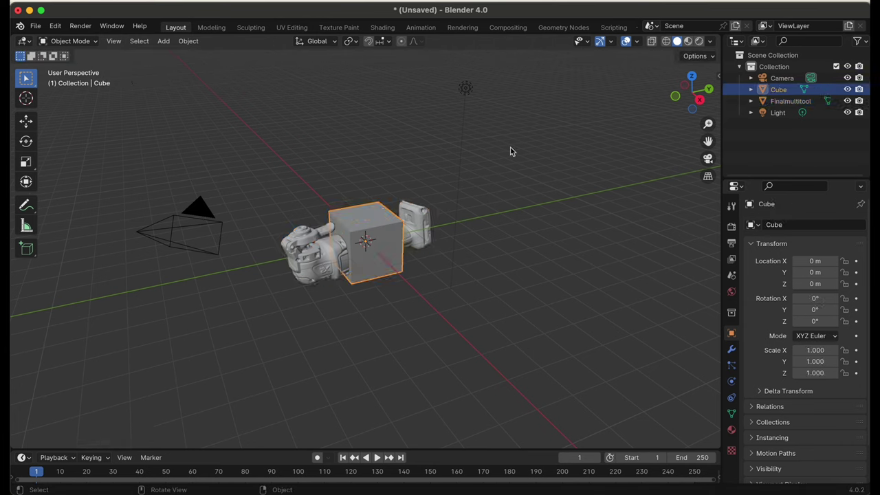
right_click(774, 94)
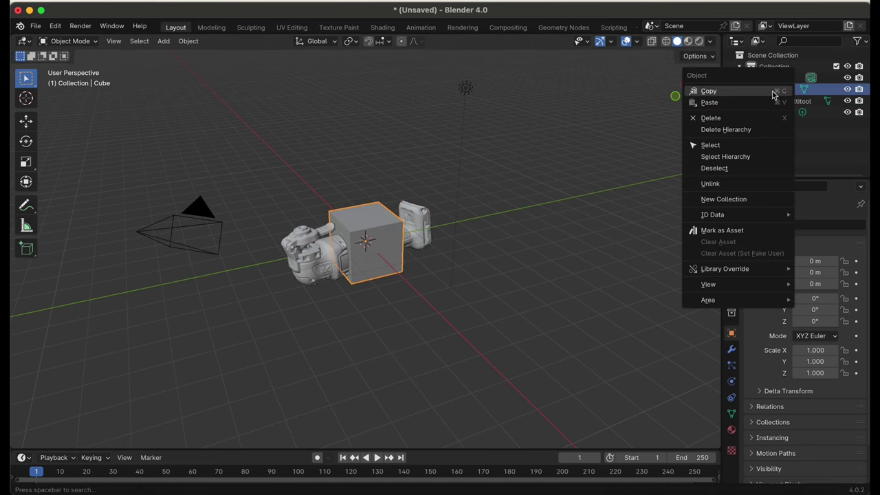
click(749, 119)
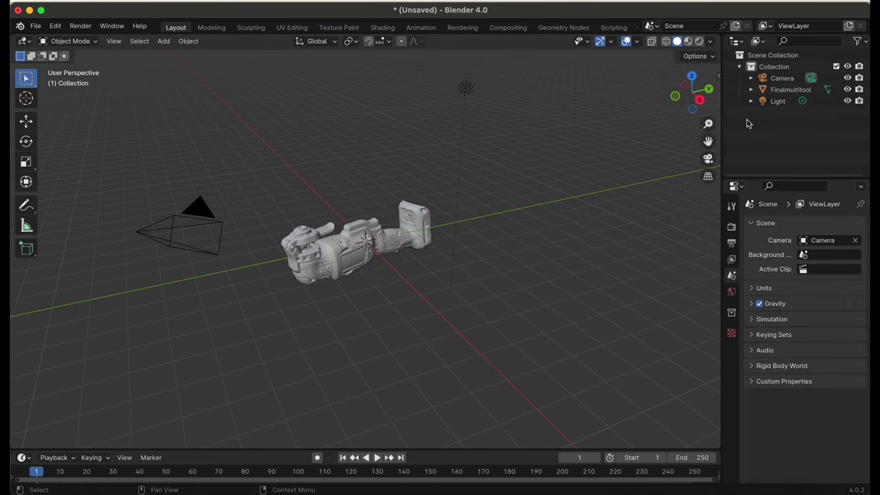
Scale the multitool down further to about 0.008 on all axes
click(358, 246)
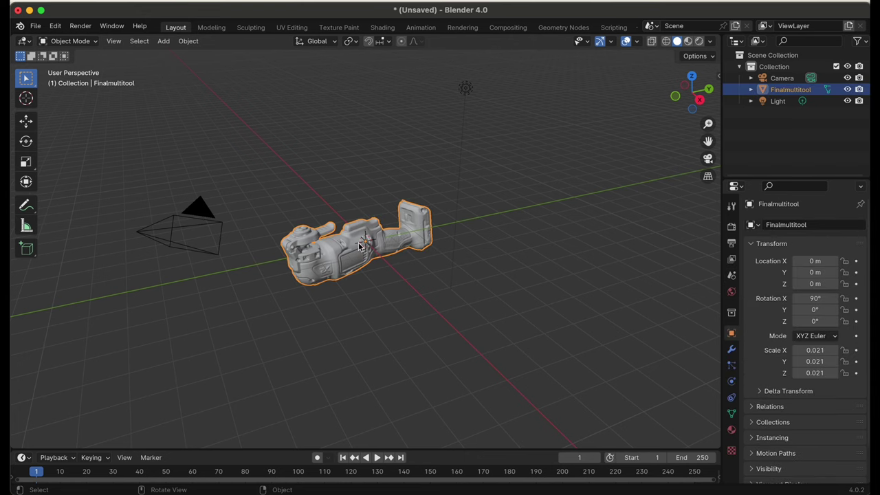
key(s)
click(368, 247)
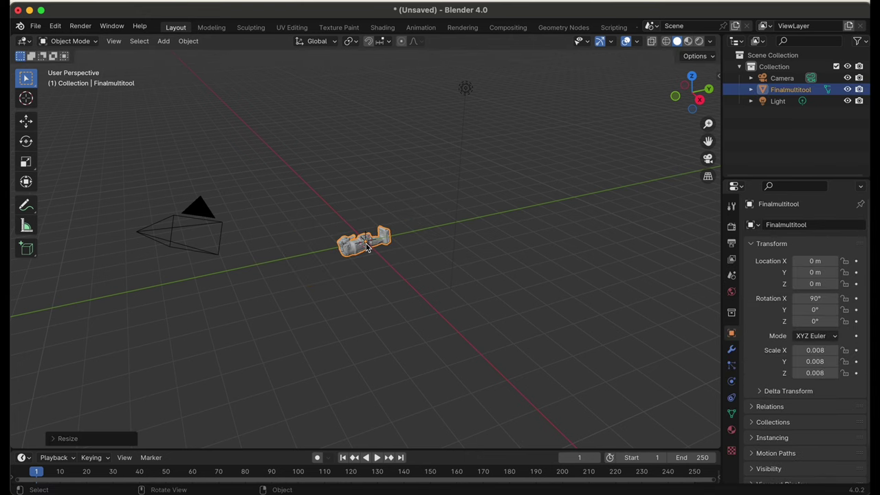
scroll(365, 244, up, 5)
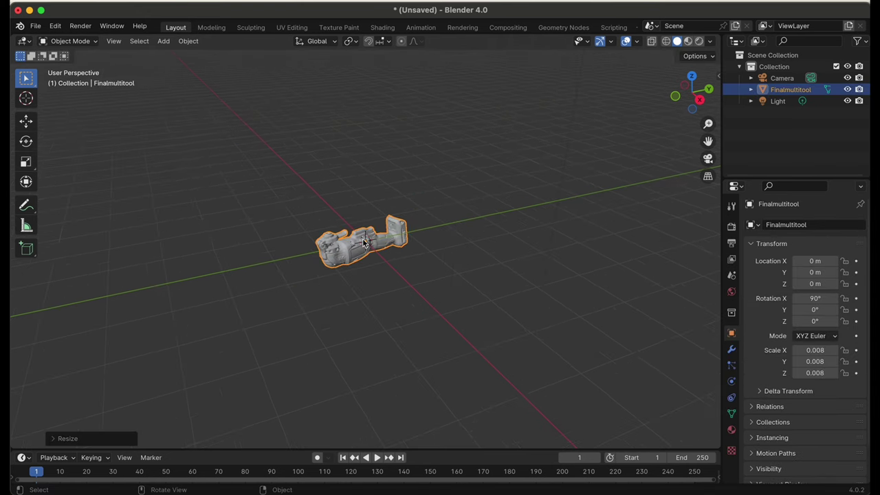
scroll(281, 254, up, 2)
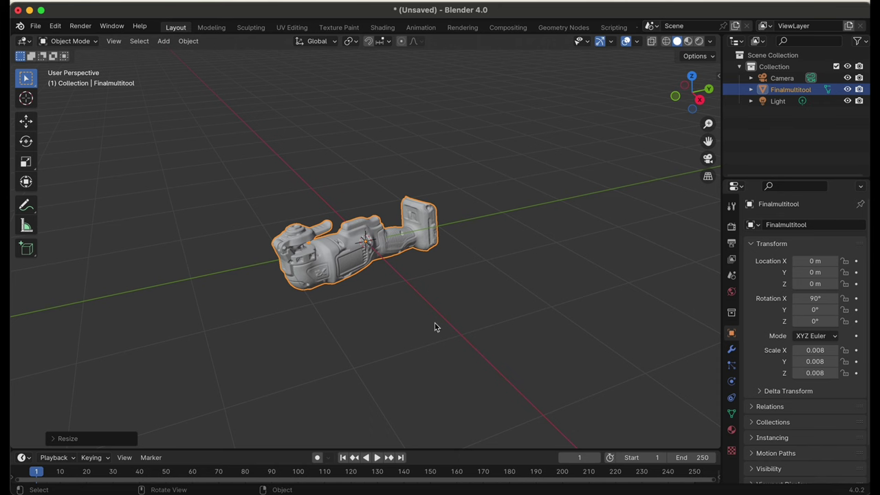
drag(441, 321, 326, 309)
click(401, 311)
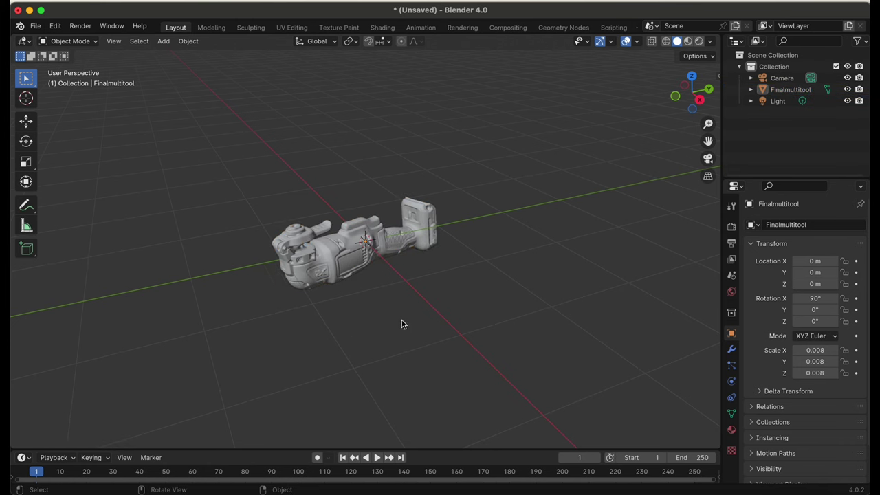
drag(391, 317, 317, 318)
click(26, 182)
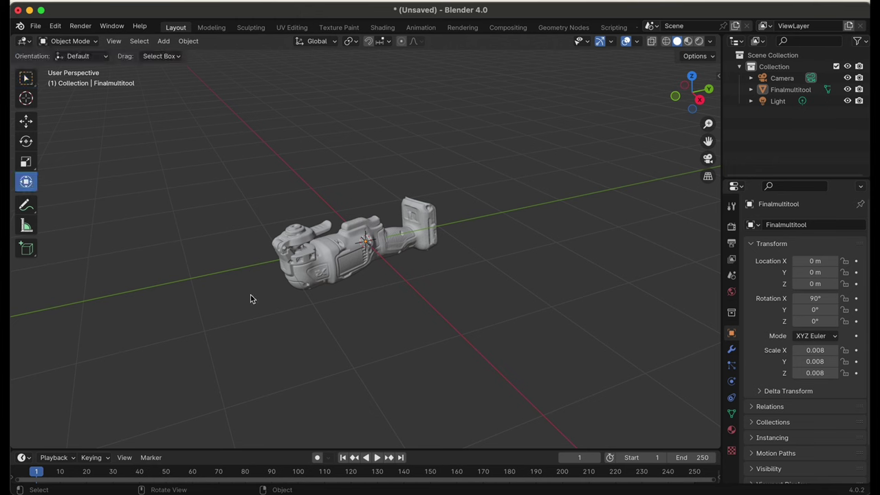
click(26, 122)
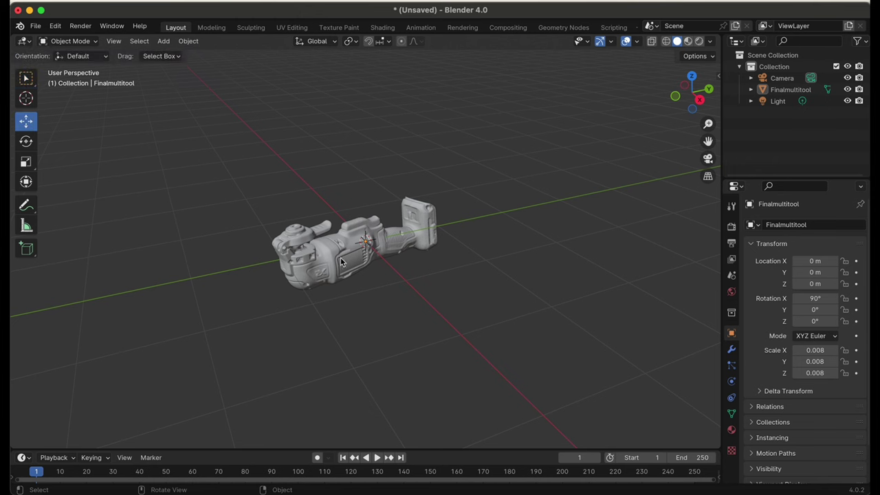
Stand the multitool upright by rotating it about the X axis to about -3.5°
scroll(335, 259, right, 10)
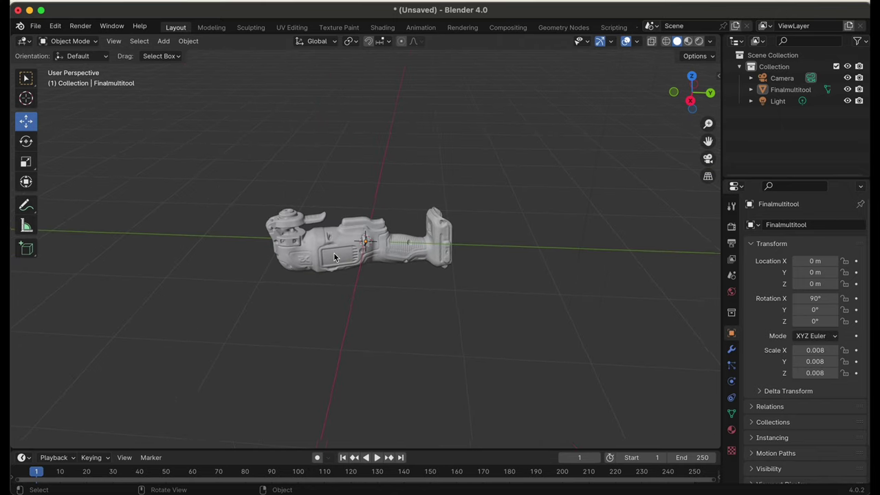
scroll(337, 257, left, 1)
click(26, 142)
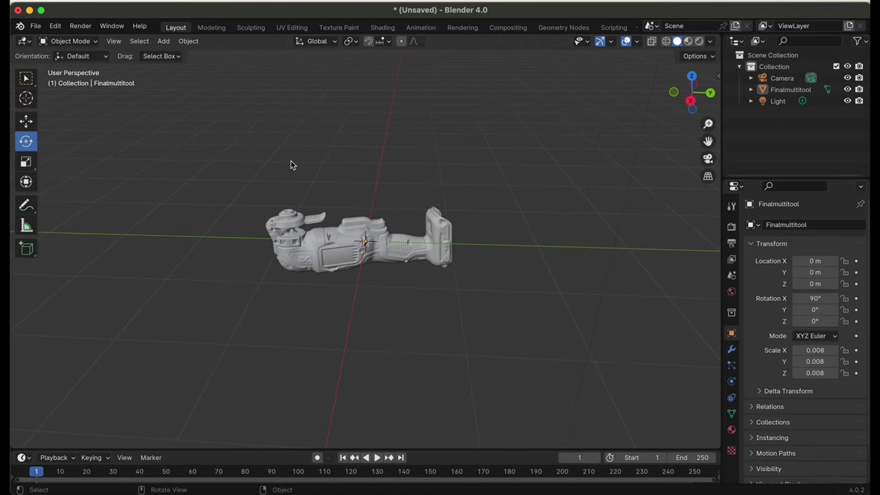
click(352, 245)
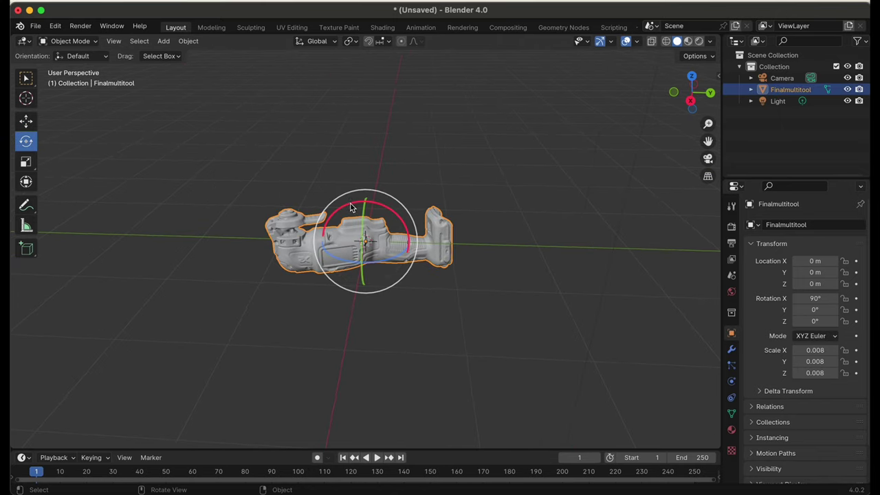
drag(360, 206, 434, 228)
Straighten and turn the upright multitool with the Rotate tool to about X -3.0°, Y -14.9° and Z -101.5°
middle_drag(267, 255, 250, 242)
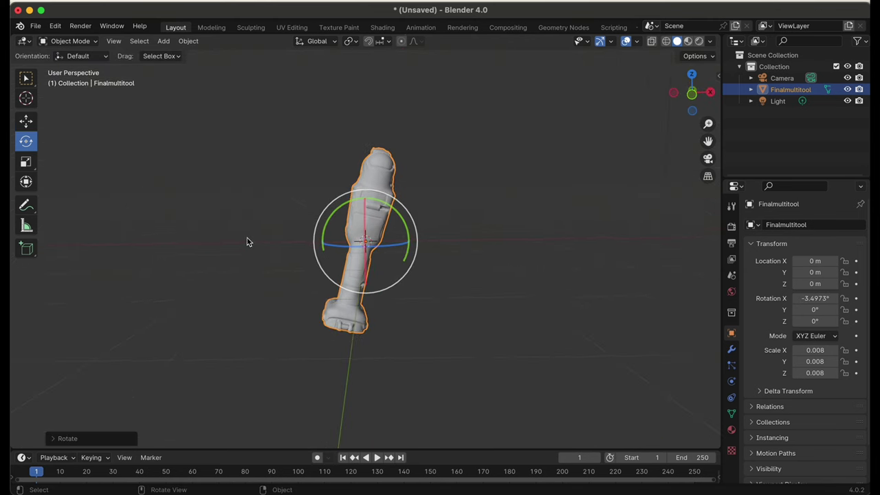
drag(350, 203, 336, 200)
middle_drag(387, 264, 390, 270)
click(360, 220)
drag(333, 210, 334, 210)
drag(377, 236, 358, 231)
middle_drag(389, 255, 391, 255)
middle_drag(351, 206, 350, 202)
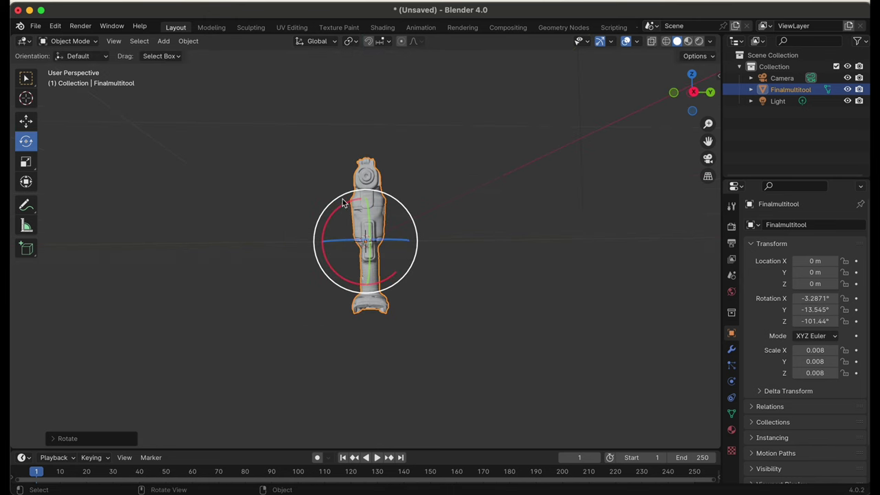
drag(349, 202, 346, 201)
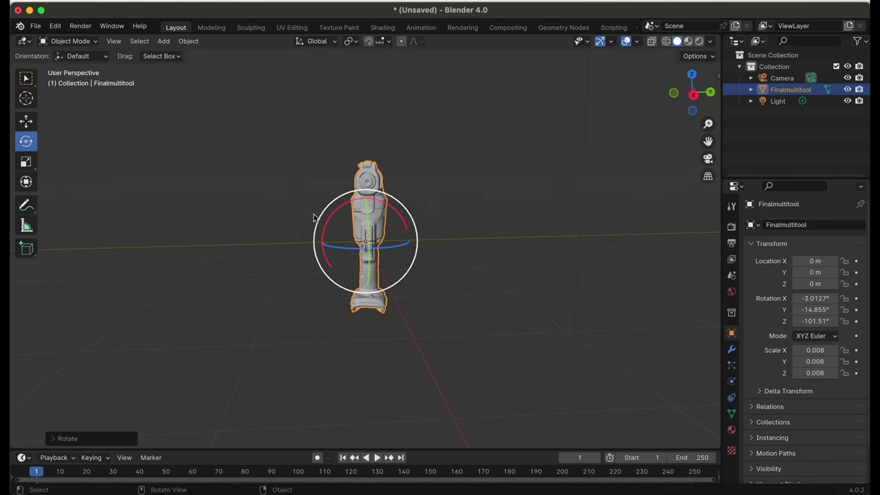
Draw a vertical ruler about 21 in long in the empty space above the multitool
click(307, 214)
scroll(307, 214, up, 3)
click(26, 226)
drag(328, 96, 328, 161)
Set the scene's unit system to Imperial with lengths in inches
click(732, 259)
click(732, 276)
click(763, 289)
click(828, 305)
click(826, 343)
click(821, 360)
click(816, 411)
Scale the multitool down and delete the ruler
click(366, 163)
key(s)
click(365, 227)
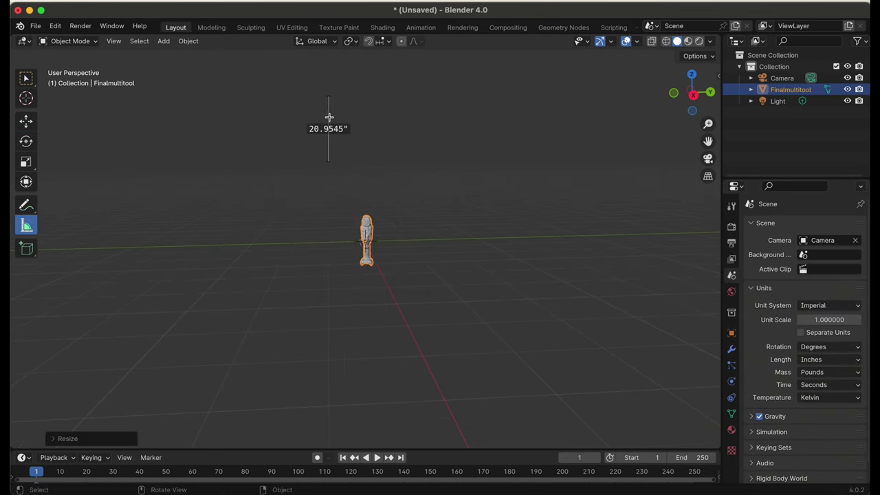
key(x)
Draw a ruler along the multitool's full height and rescale the model against it in two passes
scroll(351, 197, up, 8)
drag(369, 105, 372, 350)
key(s)
click(370, 321)
drag(368, 103, 369, 144)
drag(372, 348, 372, 336)
key(s)
click(371, 360)
middle_drag(371, 359, 372, 333)
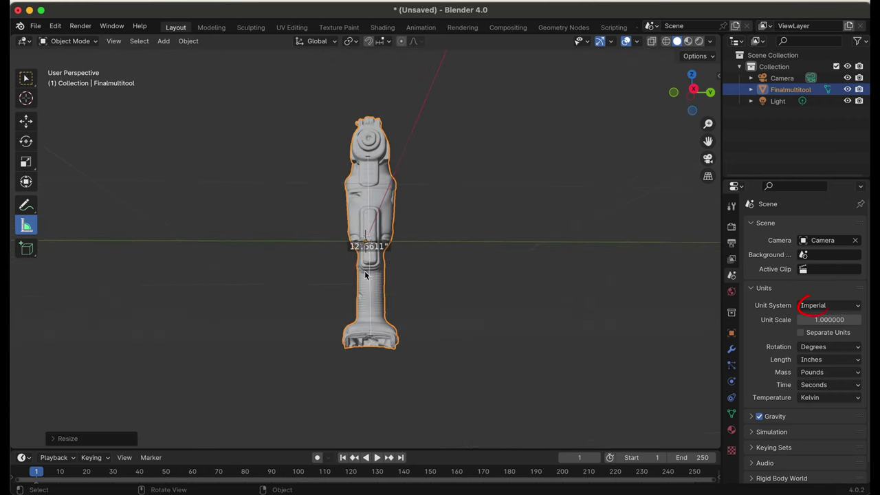
Scale the multitool once more and realign both ruler ends with its top and base
drag(371, 334, 365, 347)
middle_drag(376, 204, 371, 210)
key(s)
click(353, 262)
drag(365, 346, 371, 319)
drag(367, 157, 371, 148)
middle_drag(372, 141, 371, 148)
Refine the ruler's upper end at the tool head and resize the multitool against it again
scroll(371, 148, up, 3)
scroll(371, 148, down, 3)
scroll(370, 137, up, 3)
mouse_move(362, 110)
middle_down()
mouse_move(399, 115)
mouse_move(370, 117)
middle_up()
drag(372, 88, 372, 96)
middle_drag(372, 97, 377, 261)
key(s)
click(393, 303)
middle_drag(393, 303, 404, 274)
drag(400, 107, 400, 102)
Replace the ruler with a new one spanning the multitool from head to base, and scale the model to about 10.74 in tall
key(x)
drag(326, 108, 352, 376)
middle_drag(353, 372, 371, 227)
key(s)
click(414, 198)
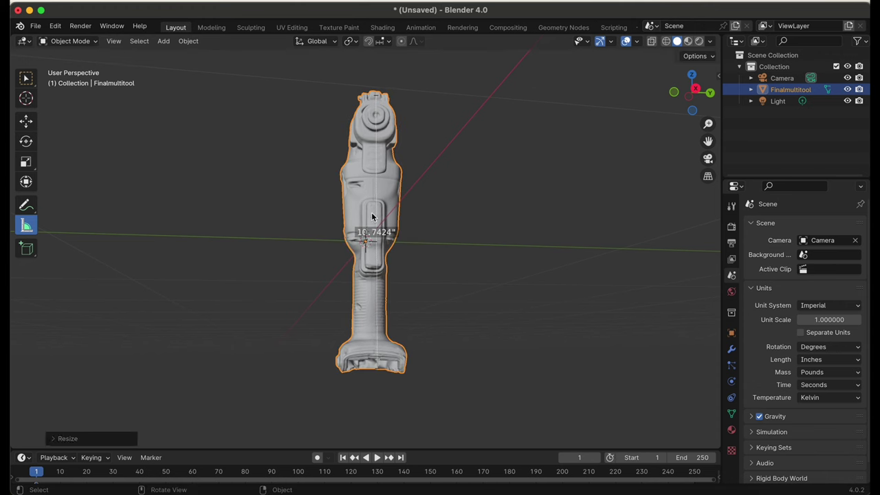
middle_drag(416, 191, 383, 202)
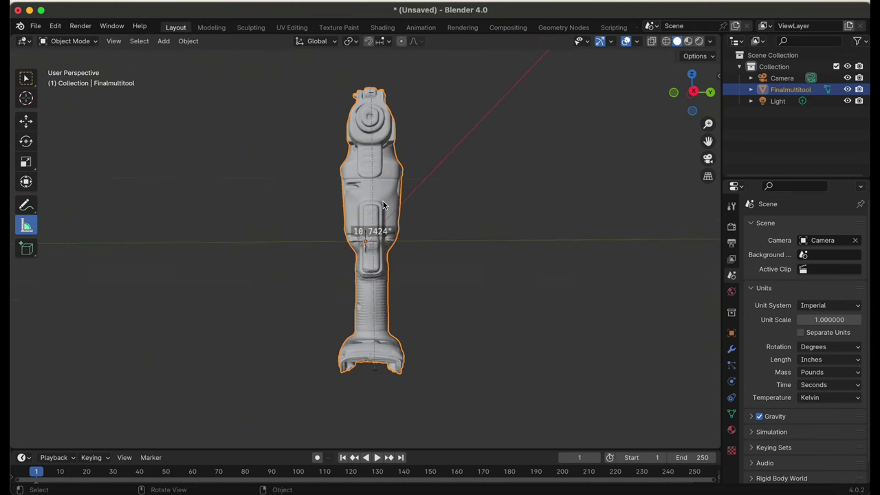
Export the scaled multitool as the OBJ file blenderedit.obj
click(37, 28)
mouse_move(58, 196)
click(177, 261)
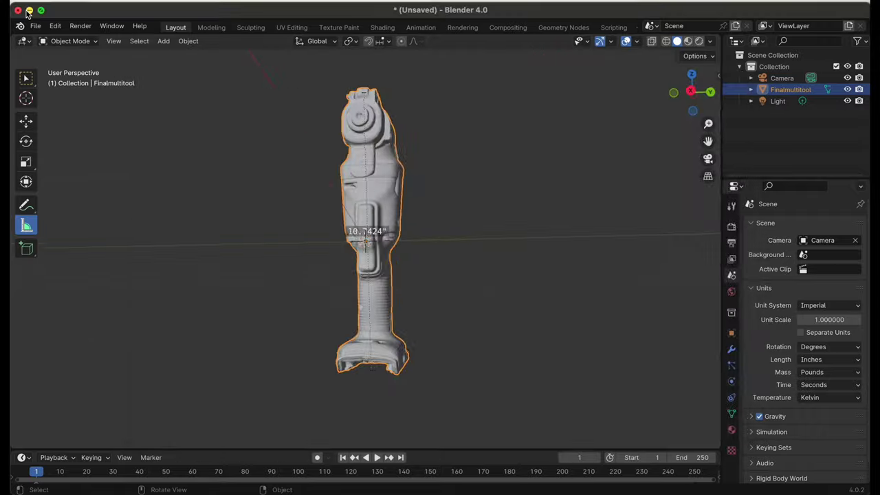
Minimize Blender and open Reality Converter
click(29, 10)
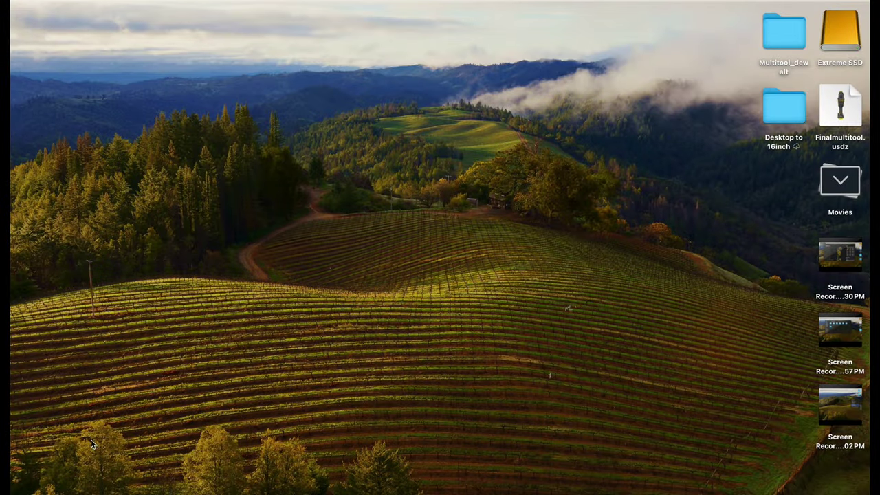
click(84, 494)
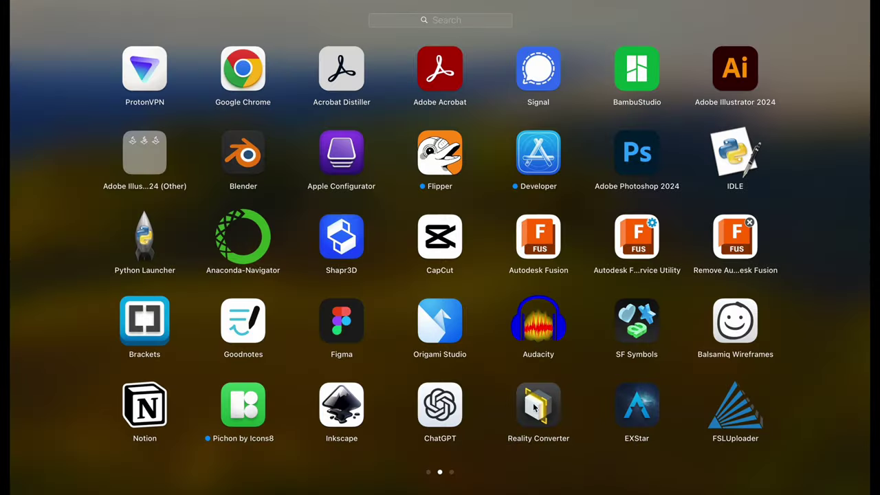
click(535, 406)
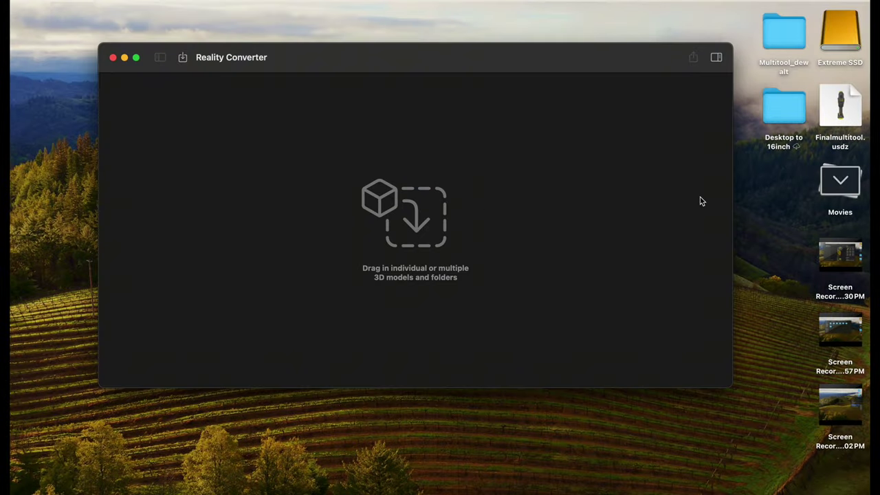
click(801, 222)
click(800, 194)
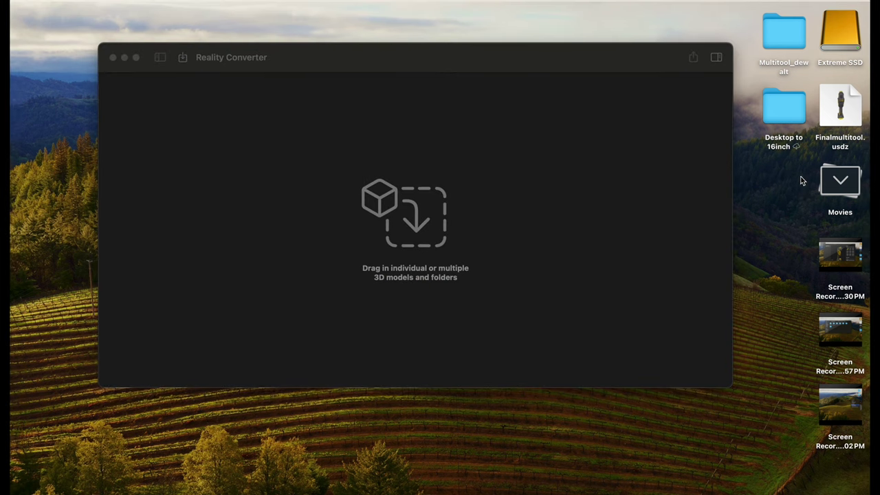
click(848, 195)
click(842, 188)
click(727, 197)
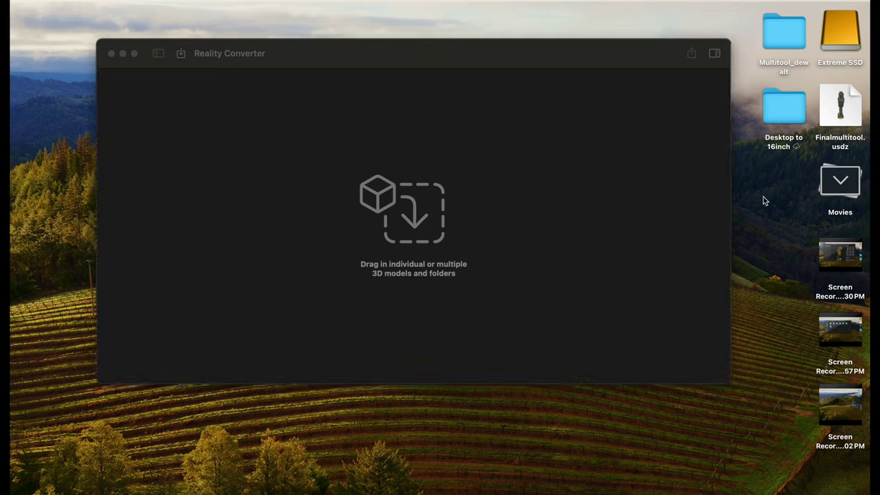
Import blenderedit.obj from the Multitool_dewalt folder on the Extreme SSD drive into Reality Converter
double_click(845, 35)
double_click(307, 188)
double_click(478, 168)
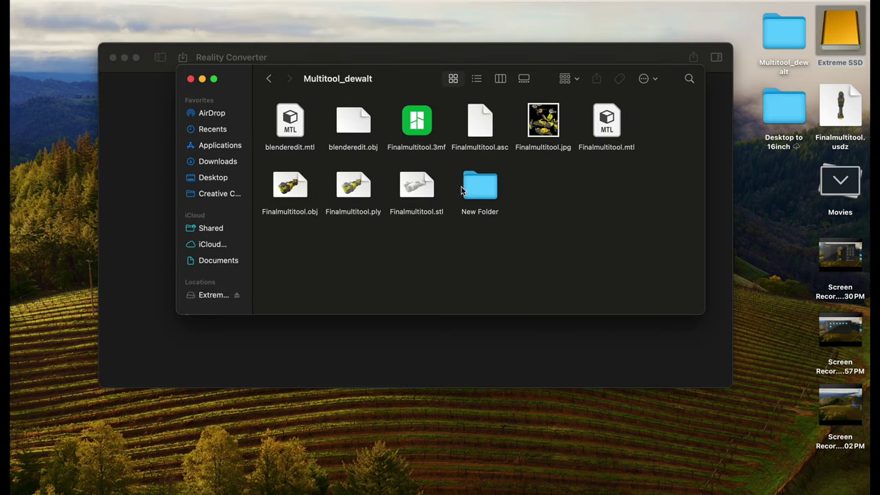
drag(353, 123, 379, 303)
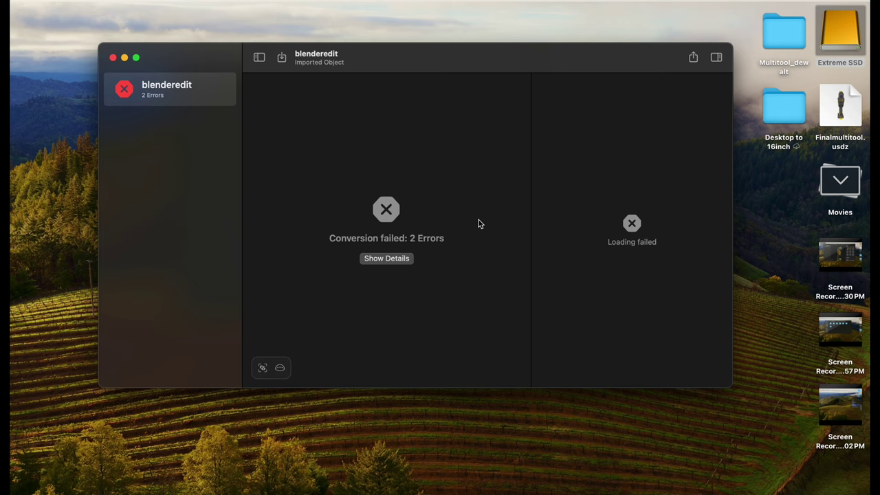
Give the converter access to the missing Finalmultitool.jpg texture and set the asset's base units to meters
click(387, 258)
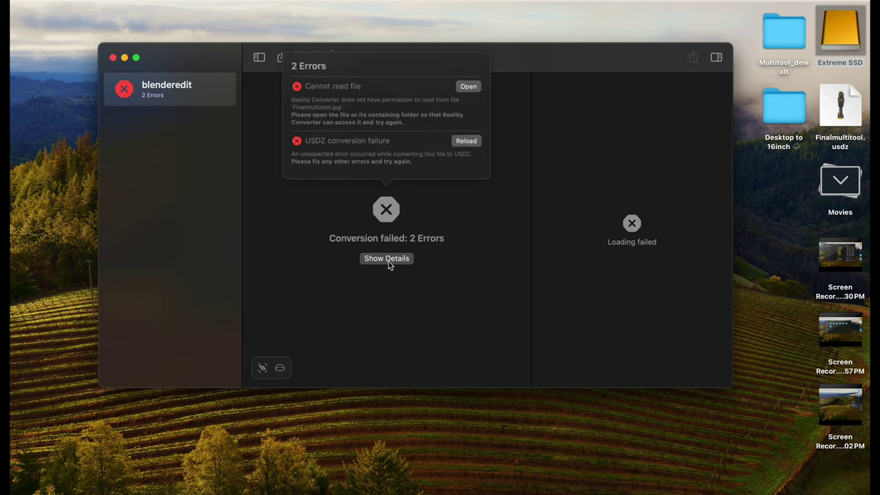
click(468, 87)
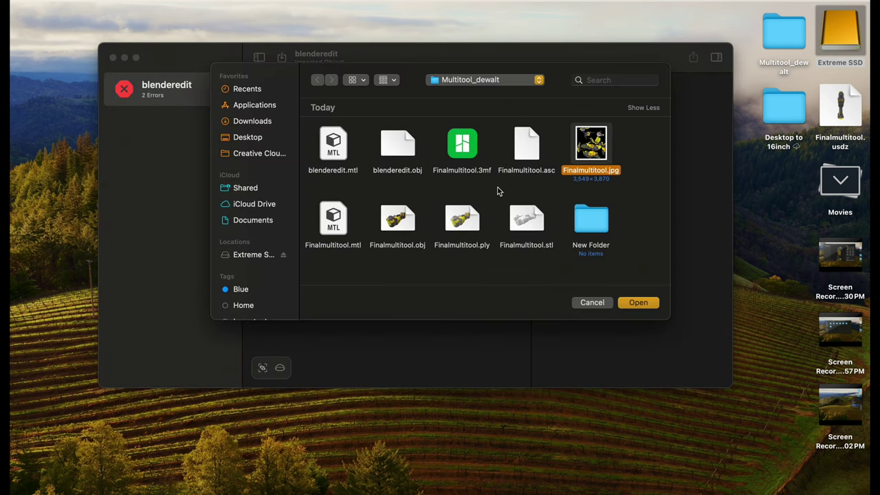
click(638, 303)
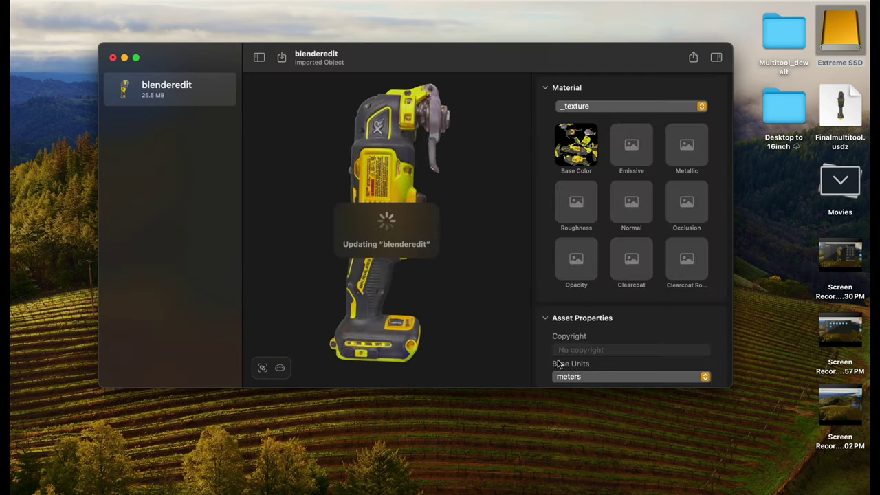
click(589, 378)
click(595, 374)
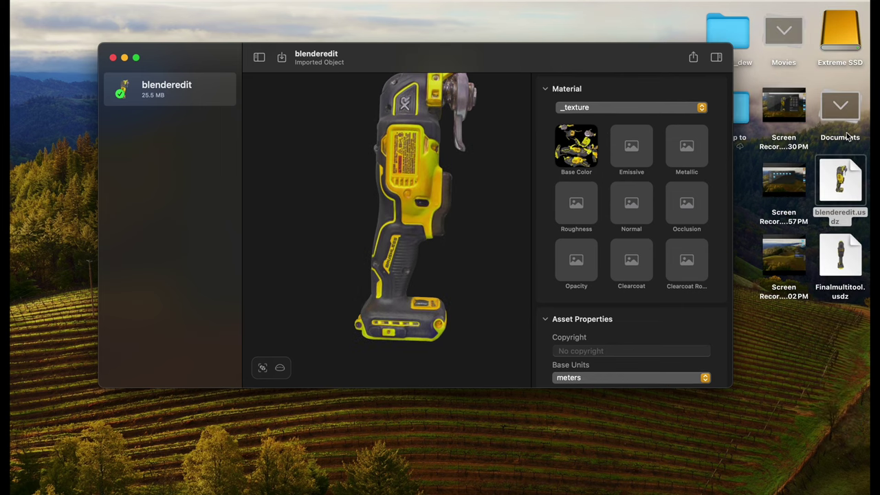
Share blenderedit.usdz from the desktop to another device over AirDrop
right_click(839, 180)
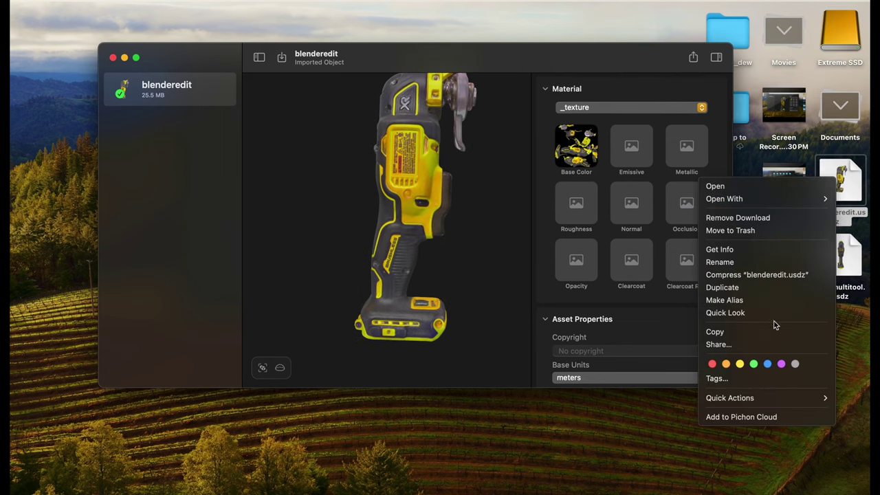
click(779, 343)
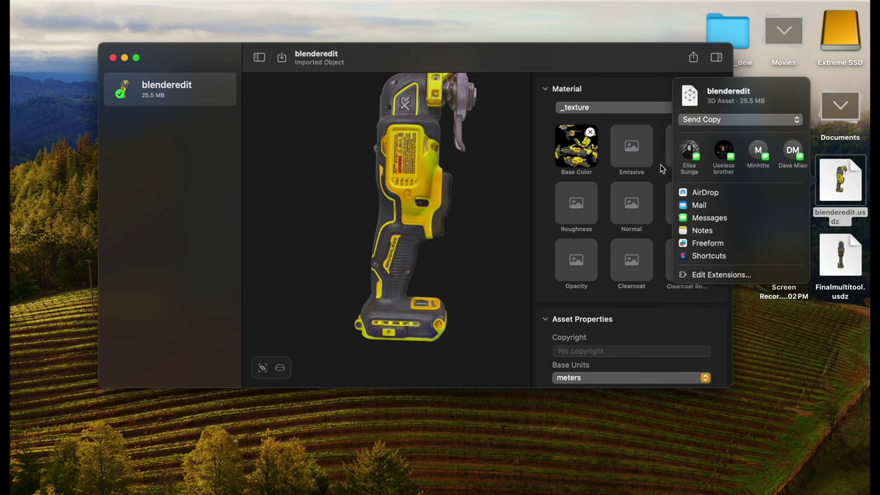
click(700, 194)
click(366, 242)
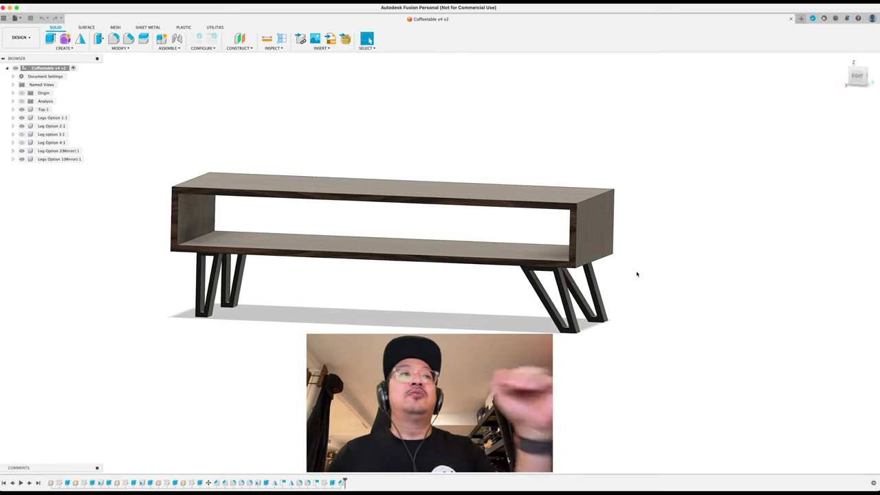
In Autodesk Fusion, export the Coffeetable v4 v2 design to the Desktop as an OBJ file
shift+scroll(662, 80, left, 5)
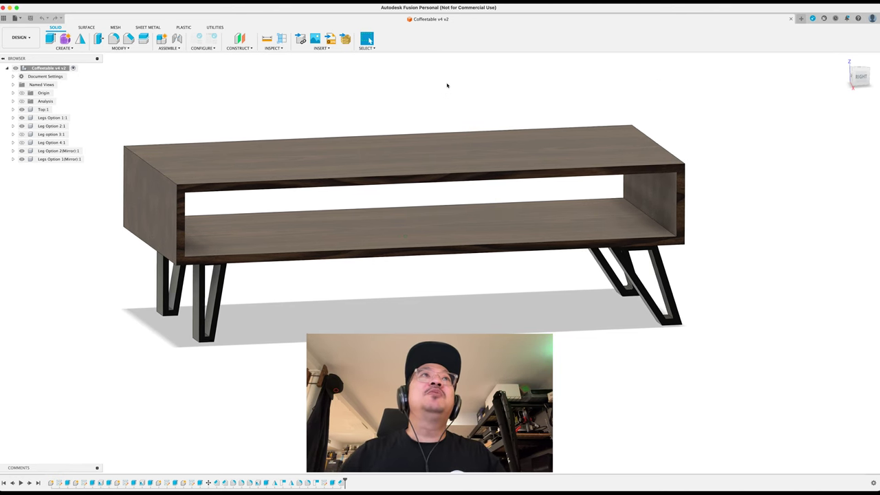
click(16, 18)
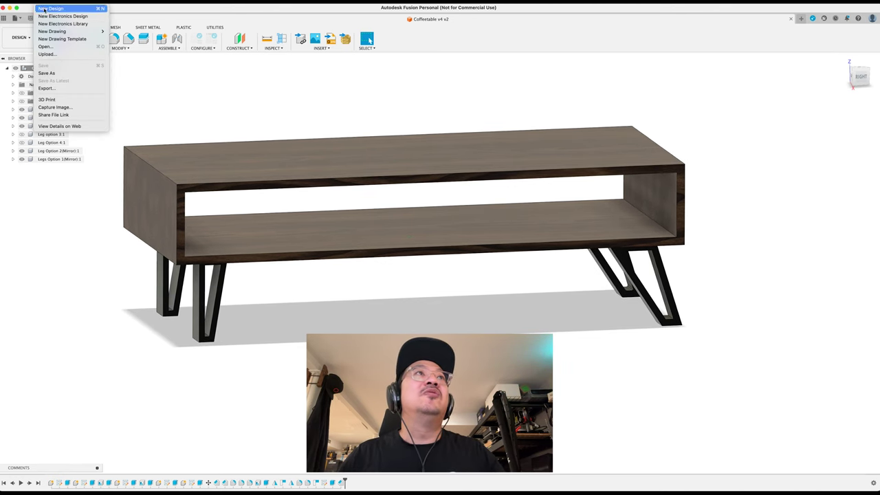
click(47, 88)
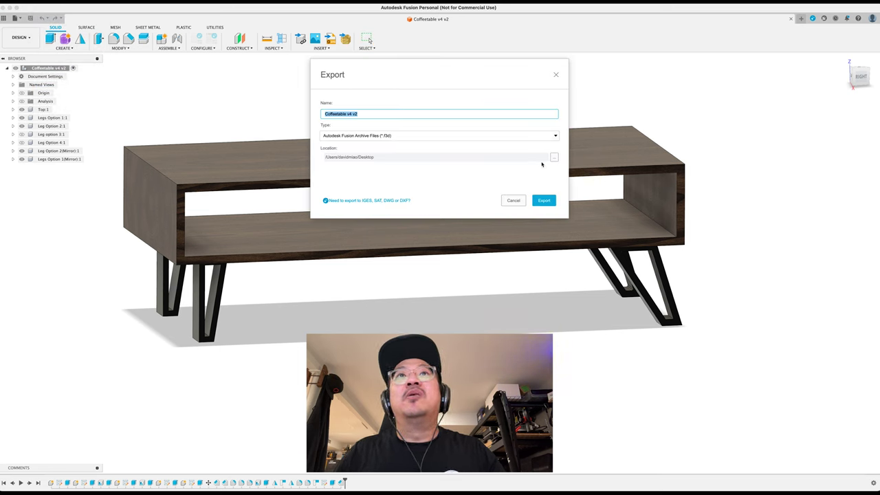
click(557, 138)
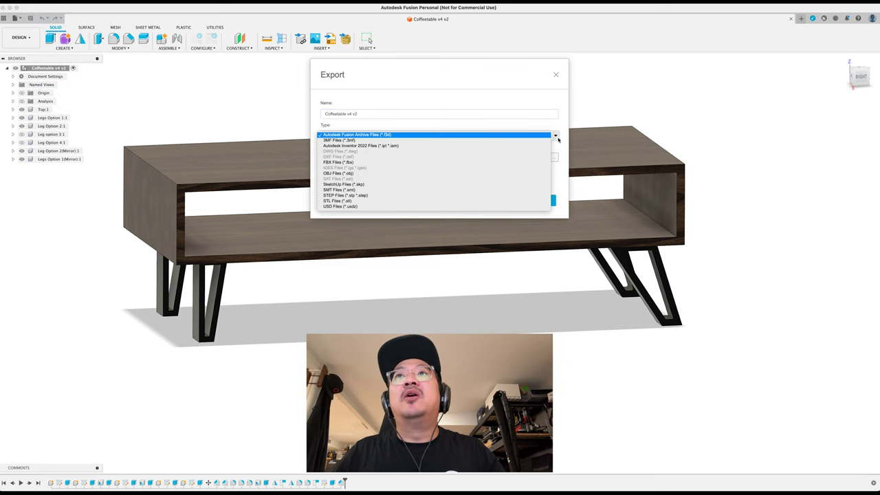
click(538, 172)
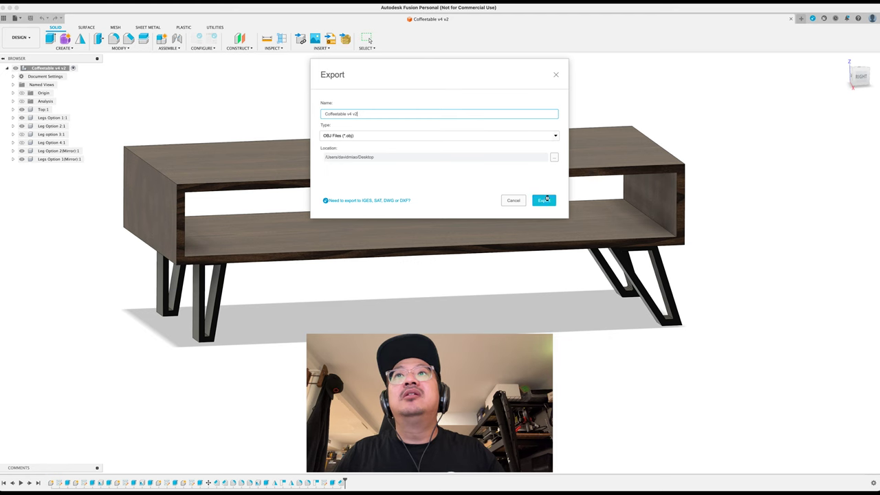
click(544, 200)
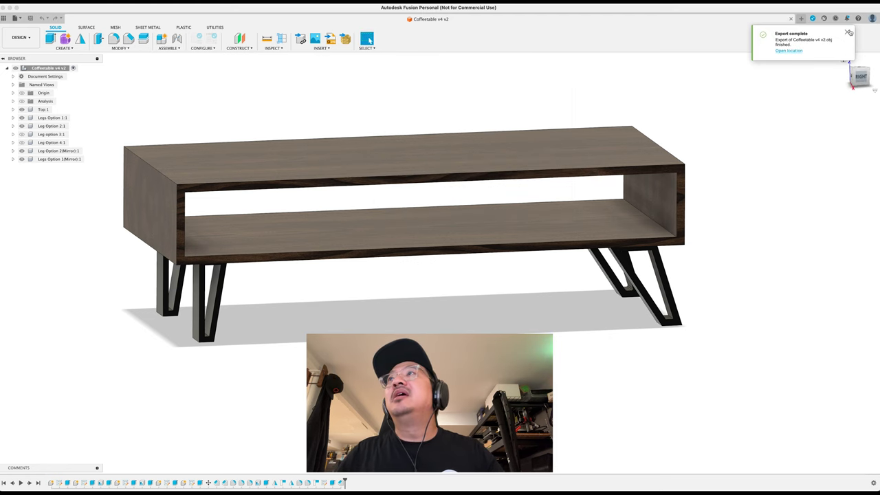
click(849, 33)
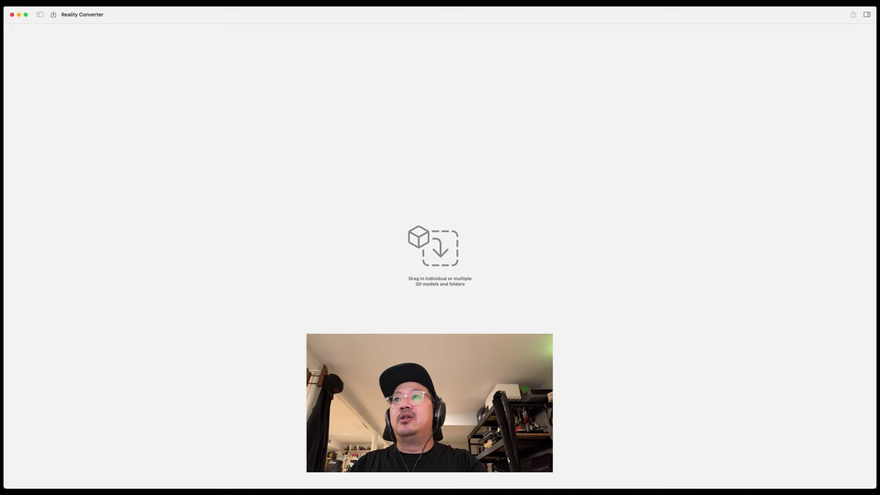
Import the Coffeetable v4 v1 model into Reality Converter and inspect the table from several angles
drag(877, 352, 436, 242)
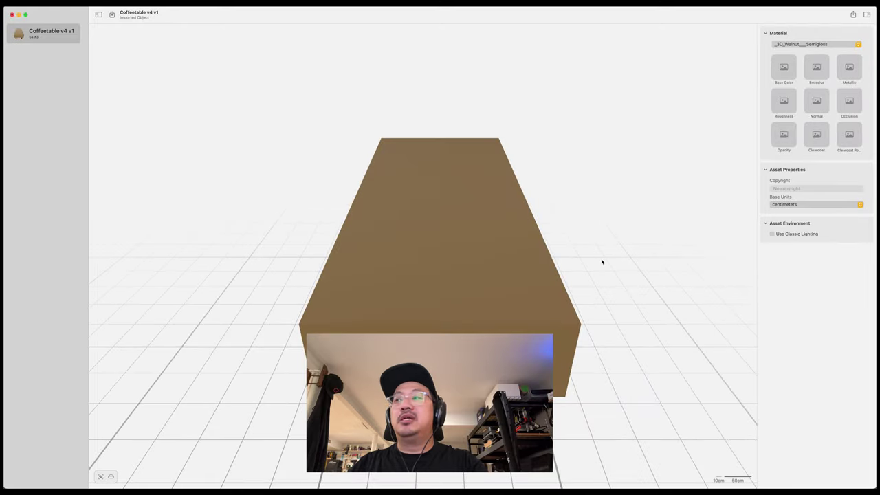
drag(640, 296, 569, 276)
scroll(568, 277, down, 5)
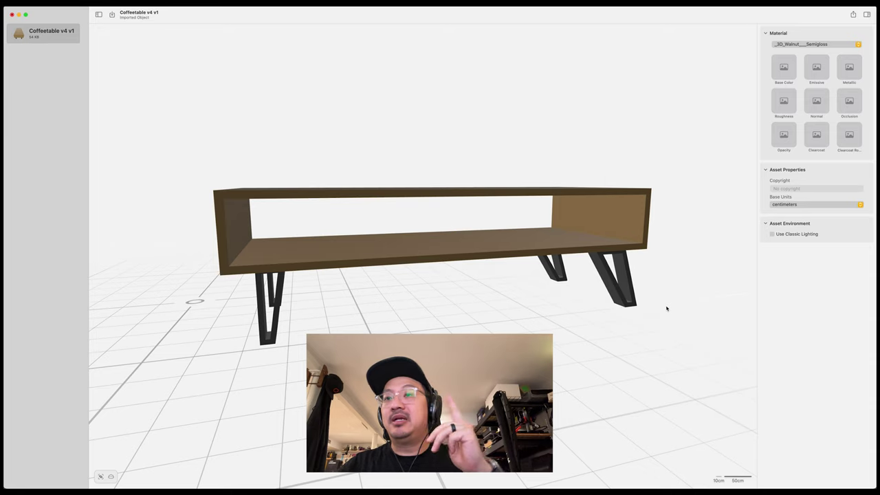
drag(668, 308, 684, 322)
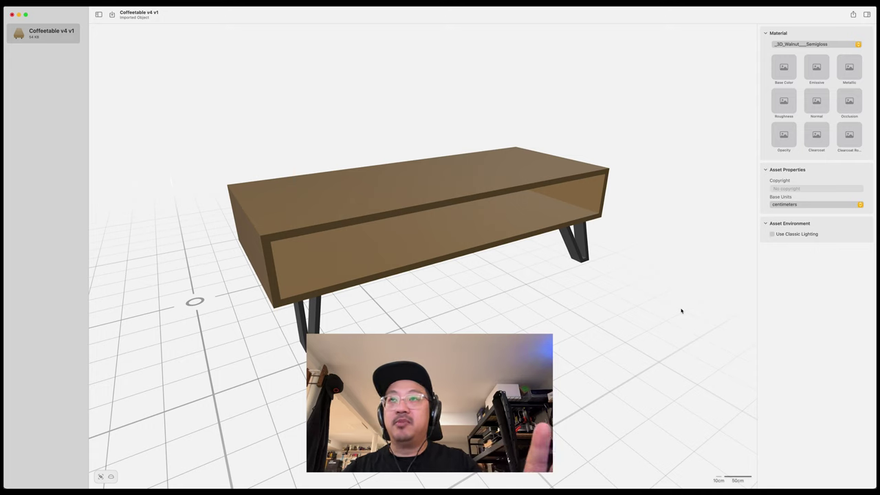
drag(674, 318, 641, 312)
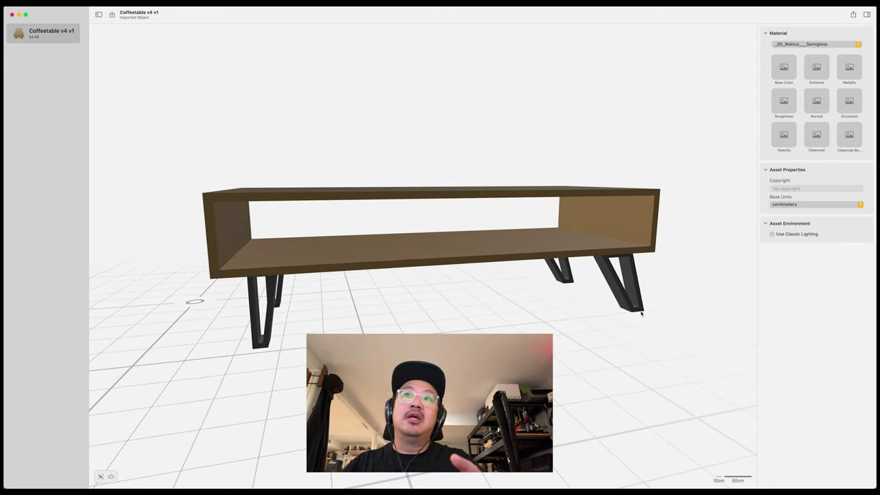
scroll(636, 314, up, 5)
drag(605, 363, 631, 378)
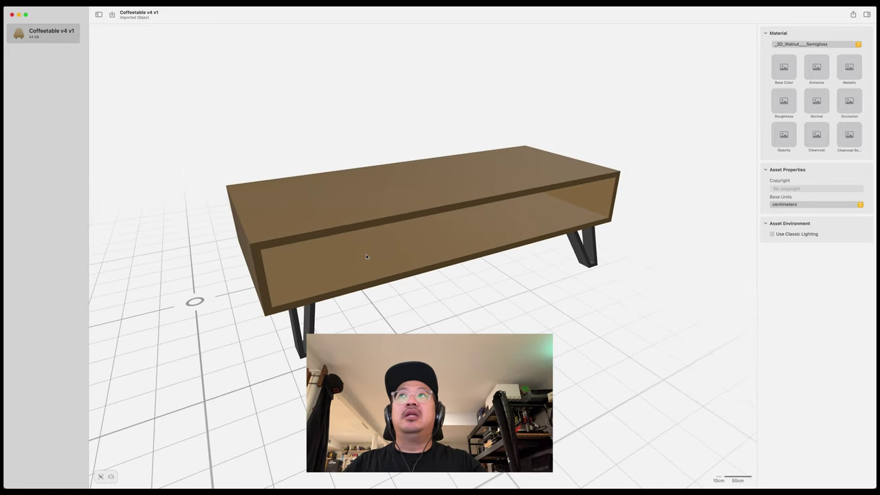
Export the coffee table as Coffeetable v4 v1.usdz to the Documents folder with uncompressed textures
click(77, 5)
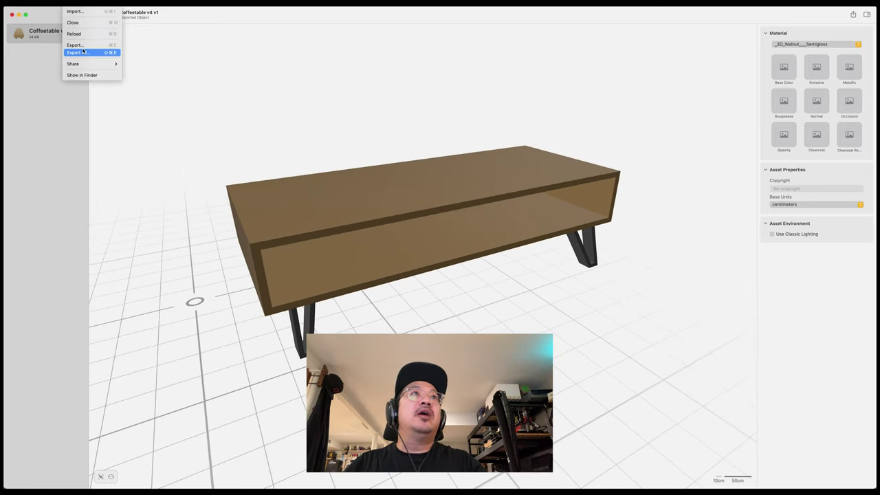
click(86, 48)
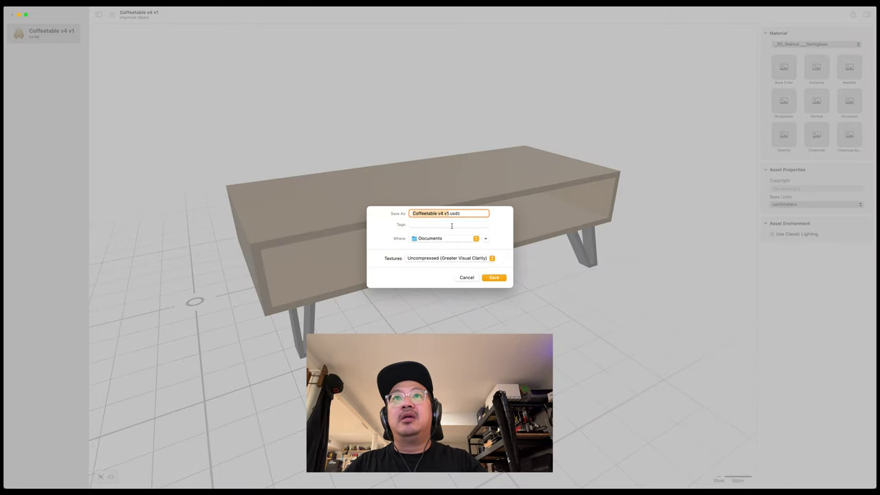
click(492, 277)
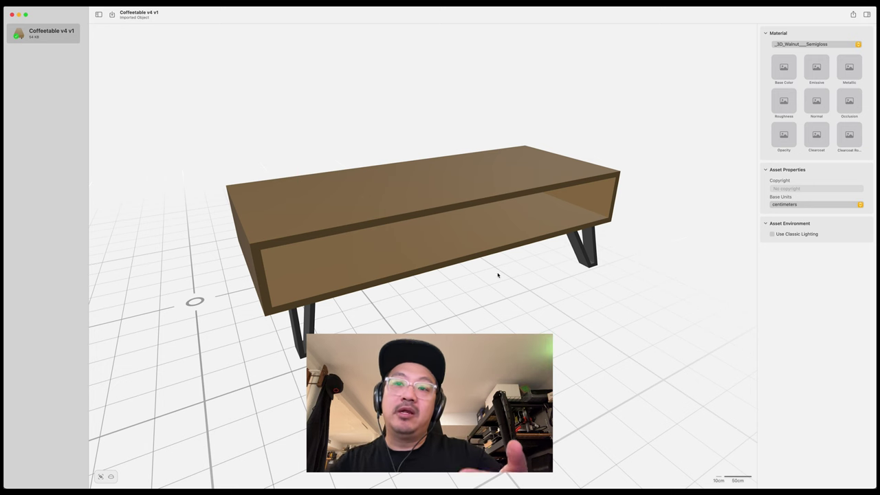